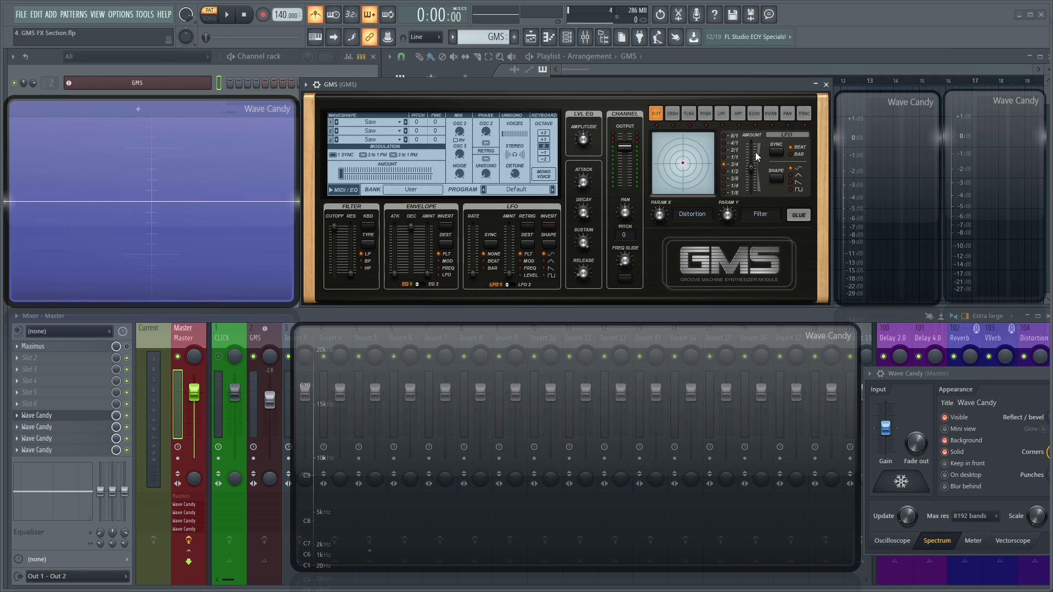
Look over the program banks in the GMS presets library and close it
{"action": "left_click", "coordinate": [516, 189]}
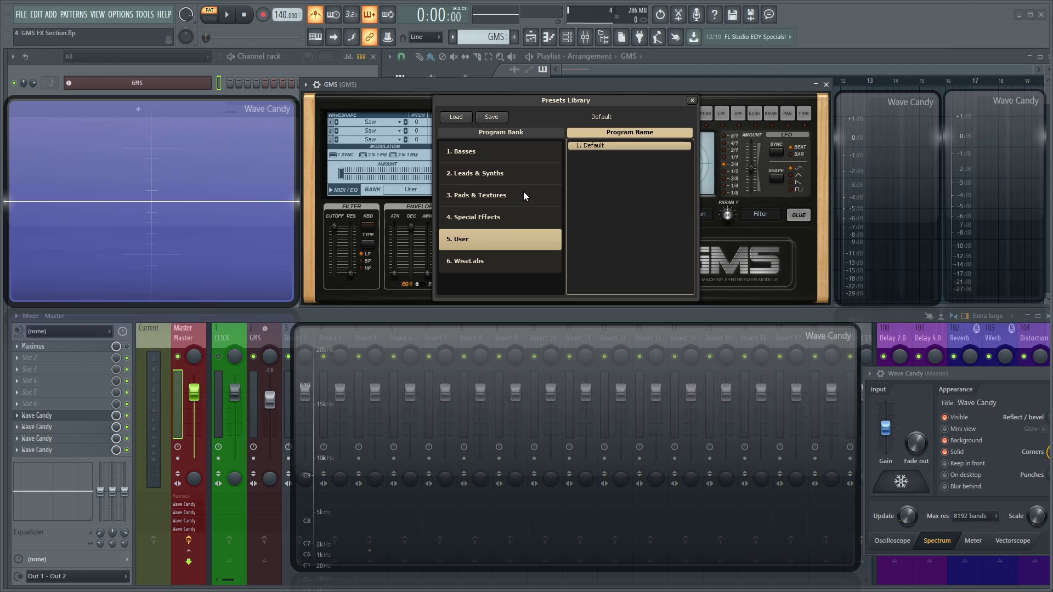
{"action": "left_click", "coordinate": [469, 218]}
{"action": "key", "text": "Down"}
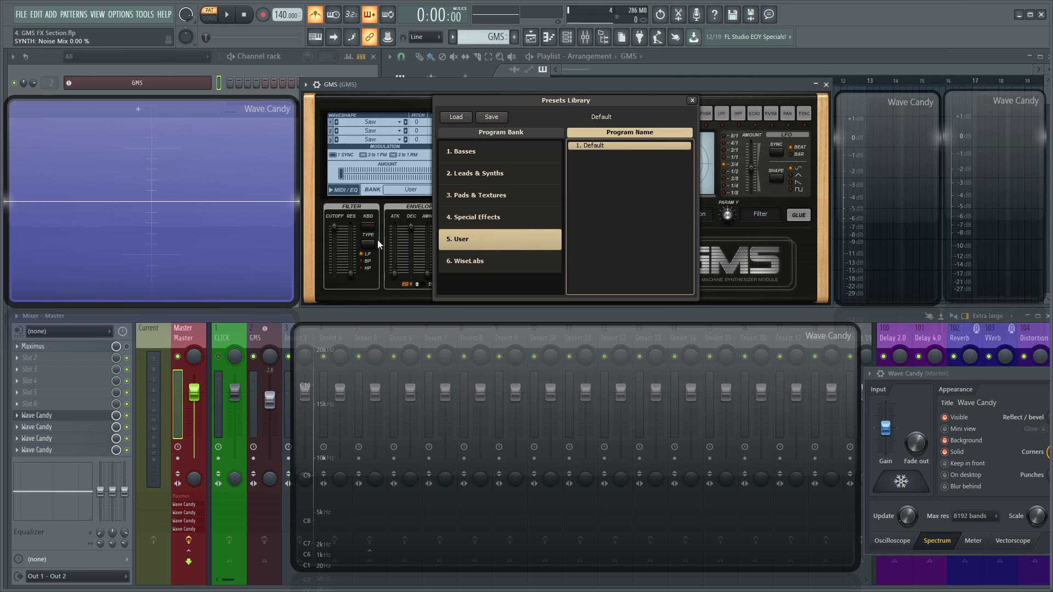
{"action": "left_click", "coordinate": [692, 100]}
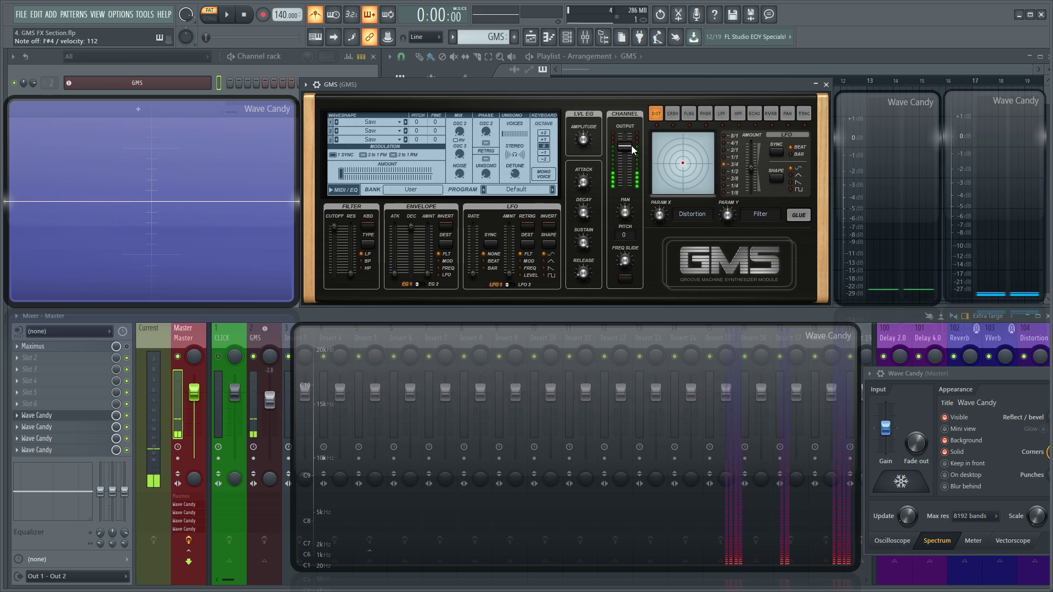
Lower the channel output slightly, and turn on Glue for the distortion effect while adjusting its Distortion and Filter parameters
{"action": "left_click_drag", "start_coordinate": [628, 146], "coordinate": [628, 153]}
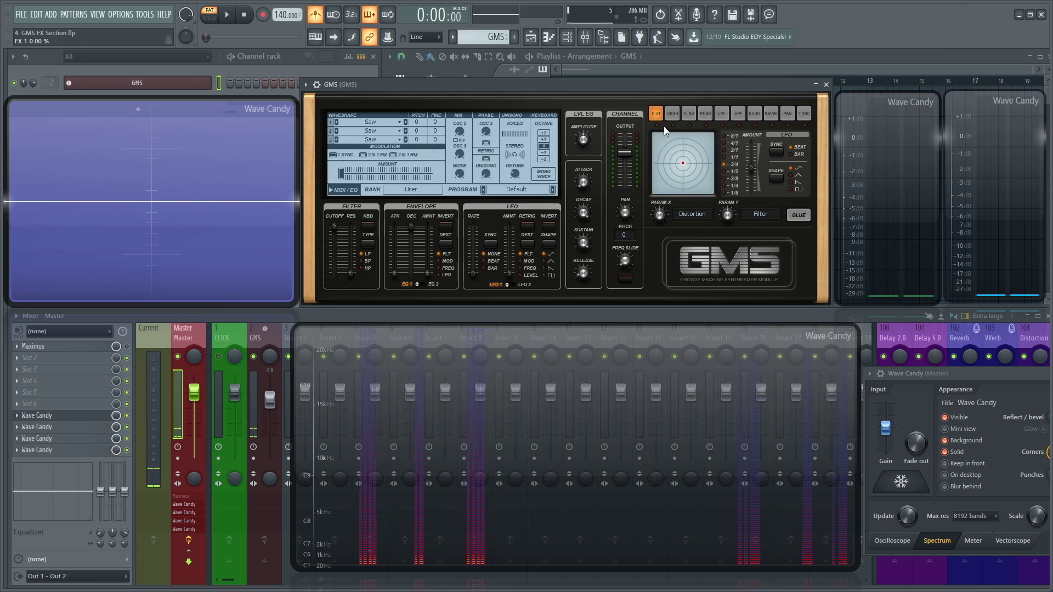
{"action": "left_click", "coordinate": [802, 216]}
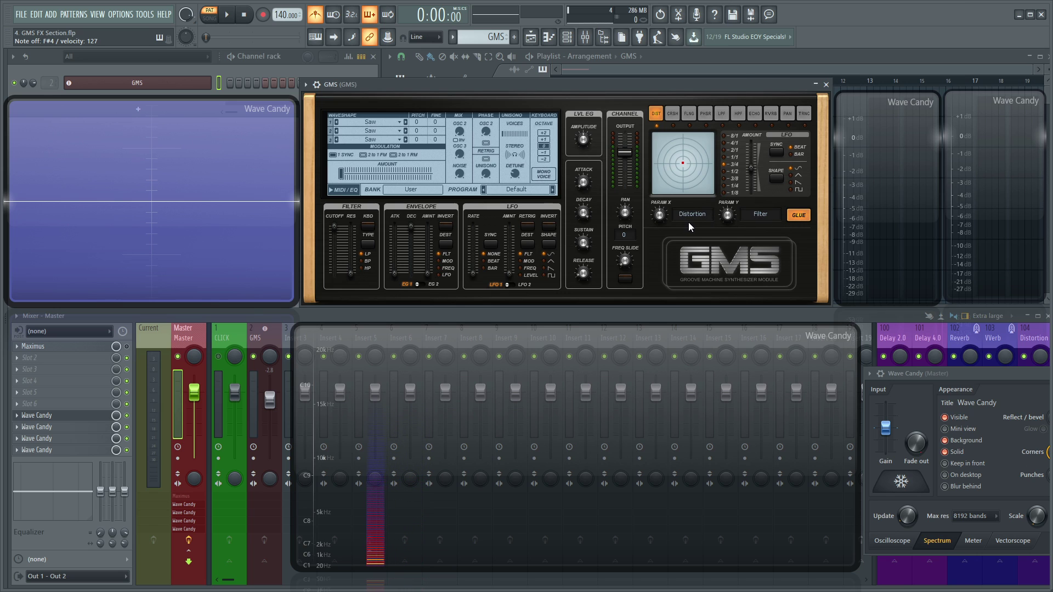
{"action": "left_click_drag", "start_coordinate": [664, 215], "coordinate": [663, 156]}
{"action": "left_click_drag", "start_coordinate": [662, 216], "coordinate": [662, 265]}
{"action": "mouse_move", "coordinate": [729, 218]}
{"action": "left_mouse_down"}
{"action": "mouse_move", "coordinate": [728, 201]}
{"action": "mouse_move", "coordinate": [728, 252]}
{"action": "mouse_move", "coordinate": [728, 205]}
{"action": "left_mouse_up"}
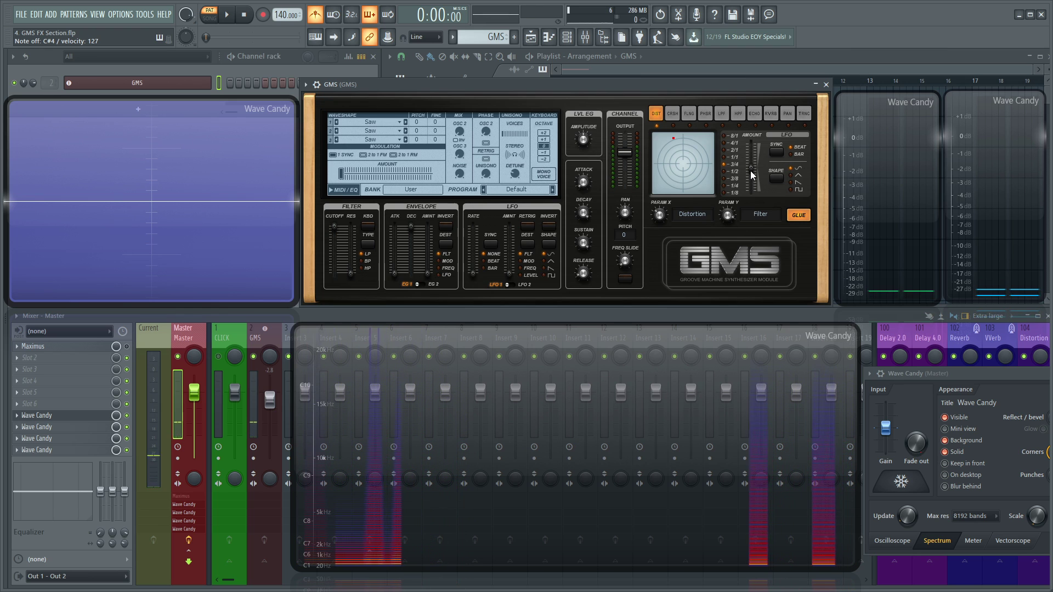
Raise the distortion effect's LFO amount and try the 3/8 and 2/1 rates
{"action": "left_click_drag", "start_coordinate": [753, 167], "coordinate": [752, 155]}
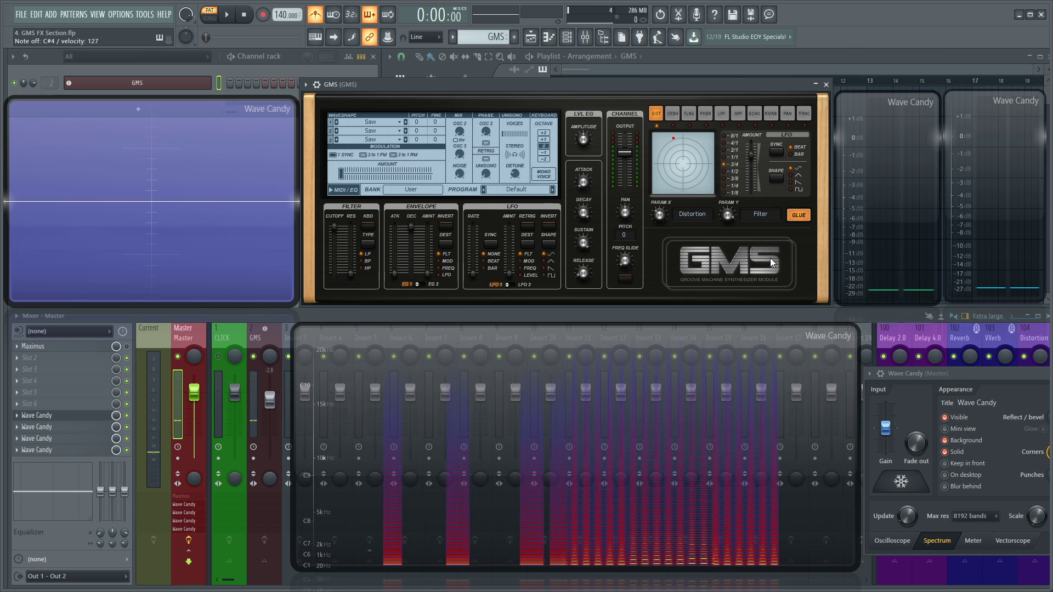
{"action": "left_click", "coordinate": [724, 180]}
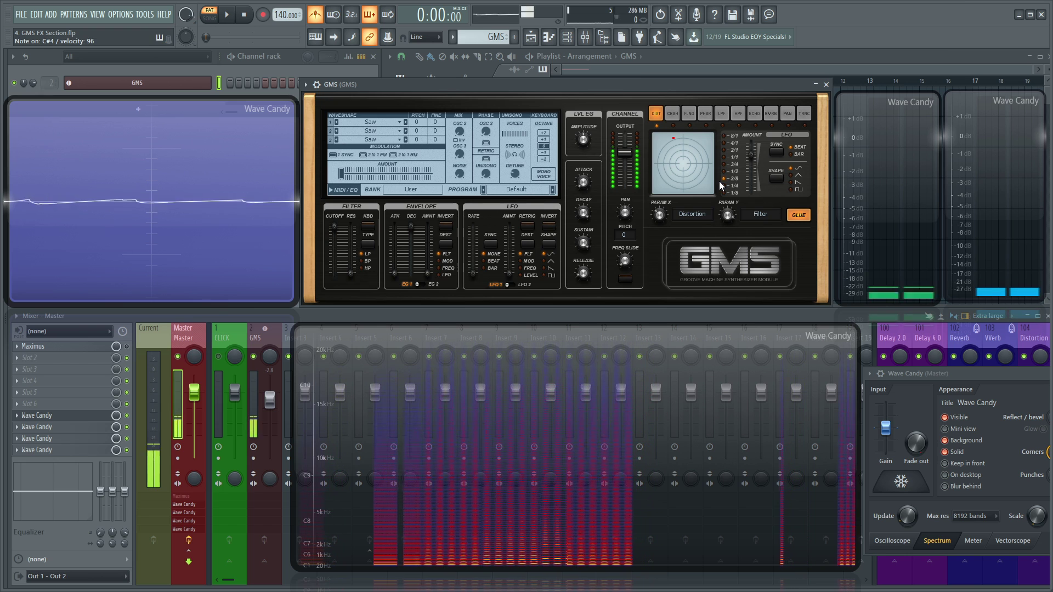
{"action": "left_click", "coordinate": [725, 149]}
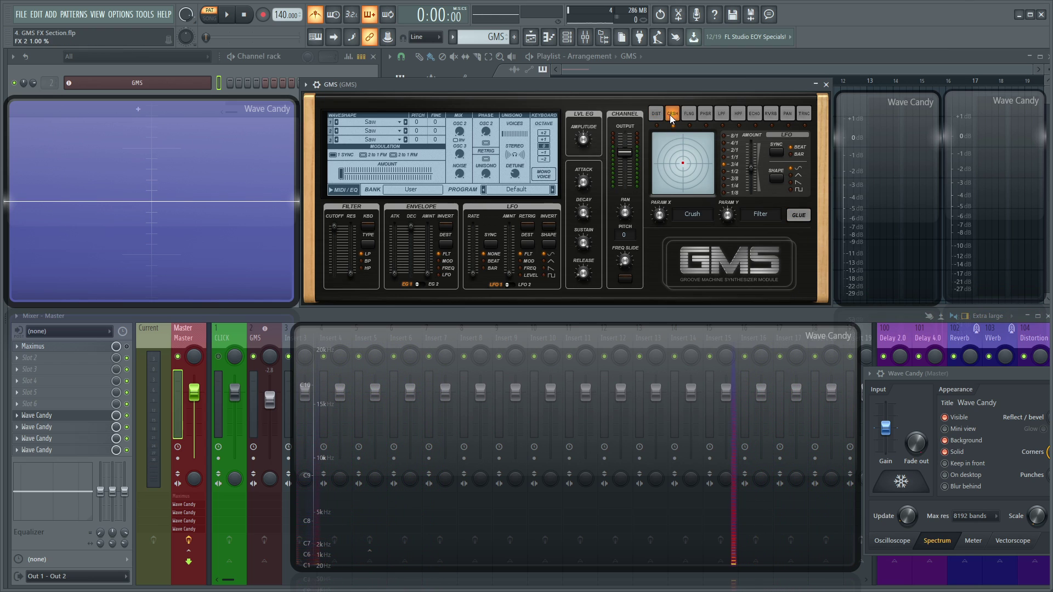
Activate the Crush effect and vary its Crush and Filter parameters with the knobs and XY pad, turning Glue on and off again
{"action": "left_click", "coordinate": [671, 114]}
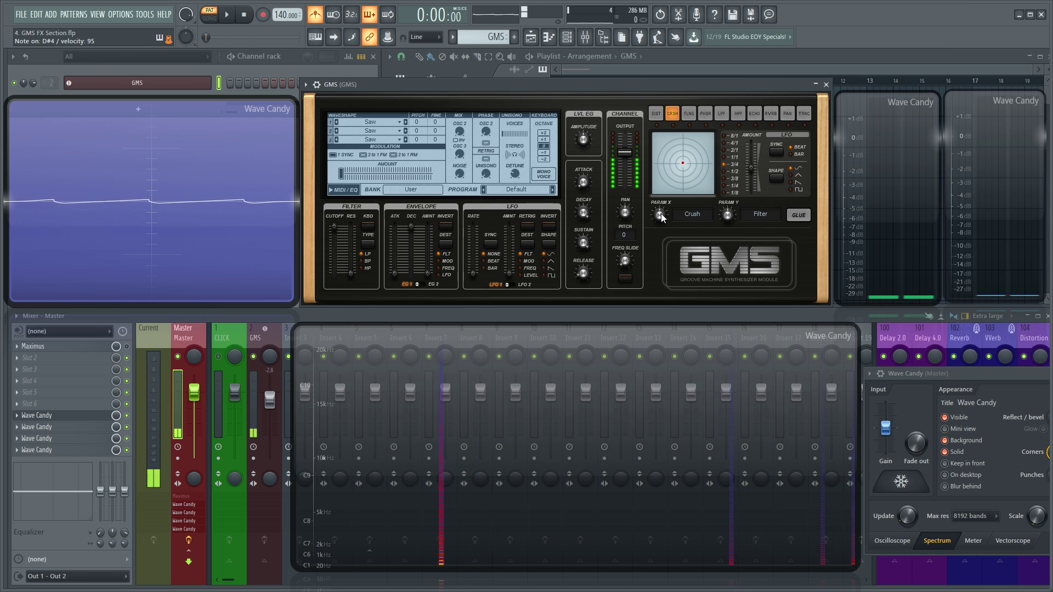
{"action": "mouse_move", "coordinate": [661, 213]}
{"action": "left_mouse_down"}
{"action": "mouse_move", "coordinate": [660, 232]}
{"action": "mouse_move", "coordinate": [659, 203]}
{"action": "left_mouse_up"}
{"action": "left_click", "coordinate": [793, 215]}
{"action": "mouse_move", "coordinate": [727, 215]}
{"action": "left_mouse_down"}
{"action": "mouse_move", "coordinate": [727, 204]}
{"action": "mouse_move", "coordinate": [727, 228]}
{"action": "left_mouse_up"}
{"action": "left_click", "coordinate": [797, 217]}
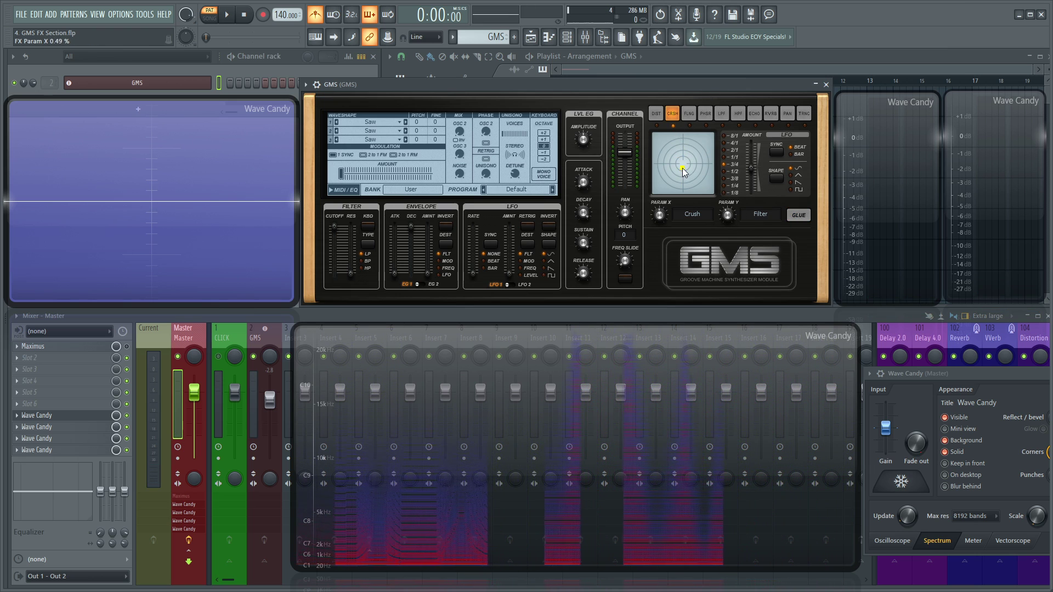
{"action": "mouse_move", "coordinate": [695, 180]}
{"action": "left_mouse_down"}
{"action": "mouse_move", "coordinate": [701, 147]}
{"action": "mouse_move", "coordinate": [696, 161]}
{"action": "left_mouse_up"}
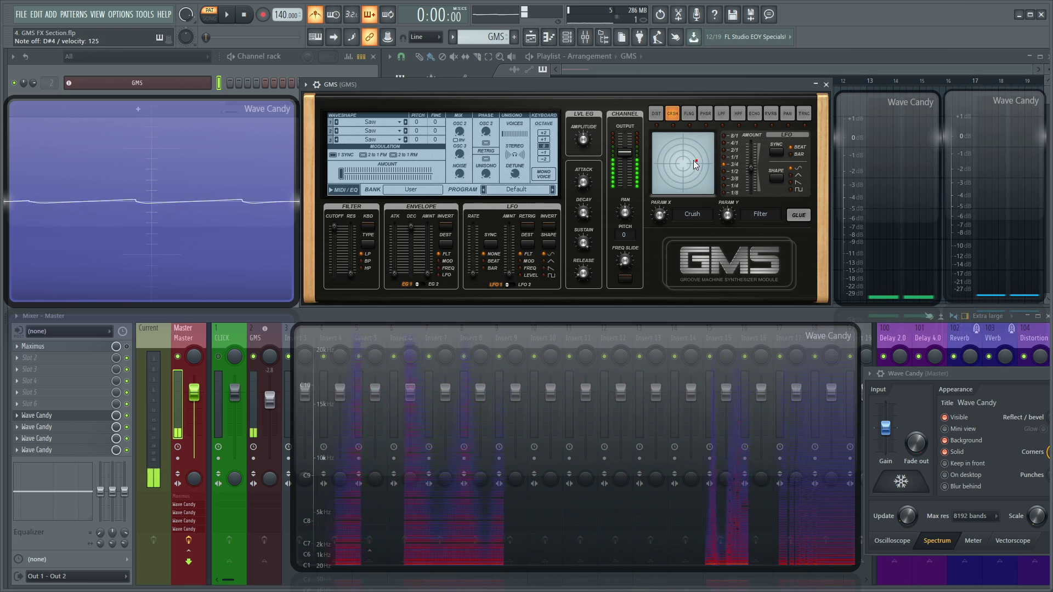
{"action": "left_click_drag", "start_coordinate": [700, 167], "coordinate": [628, 169]}
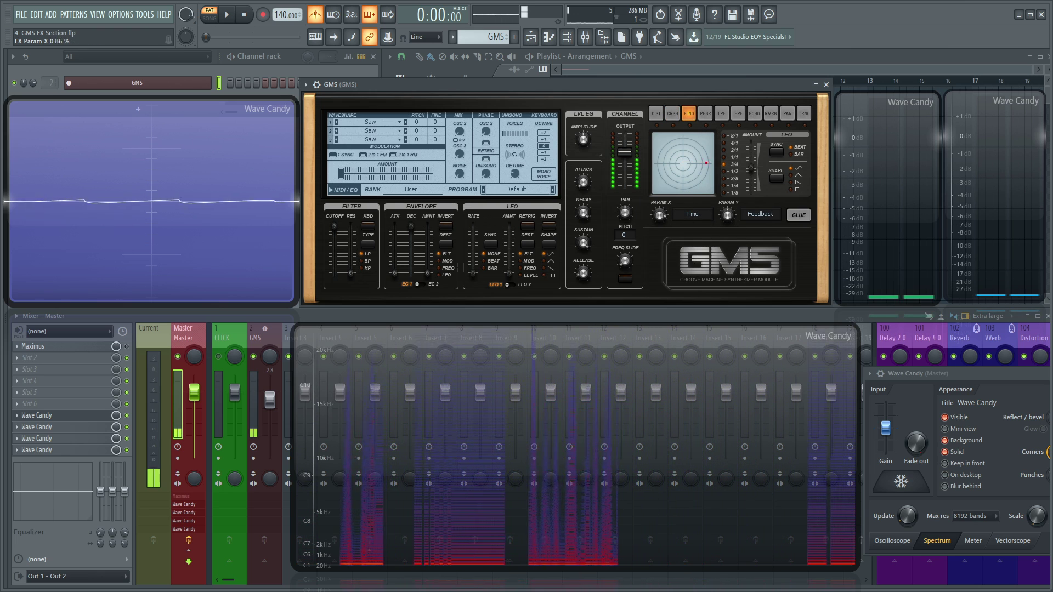
Turn on Glue for the flanger, move its Time and Feedback point around the XY pad, and raise the LFO amount
{"action": "left_click", "coordinate": [799, 216]}
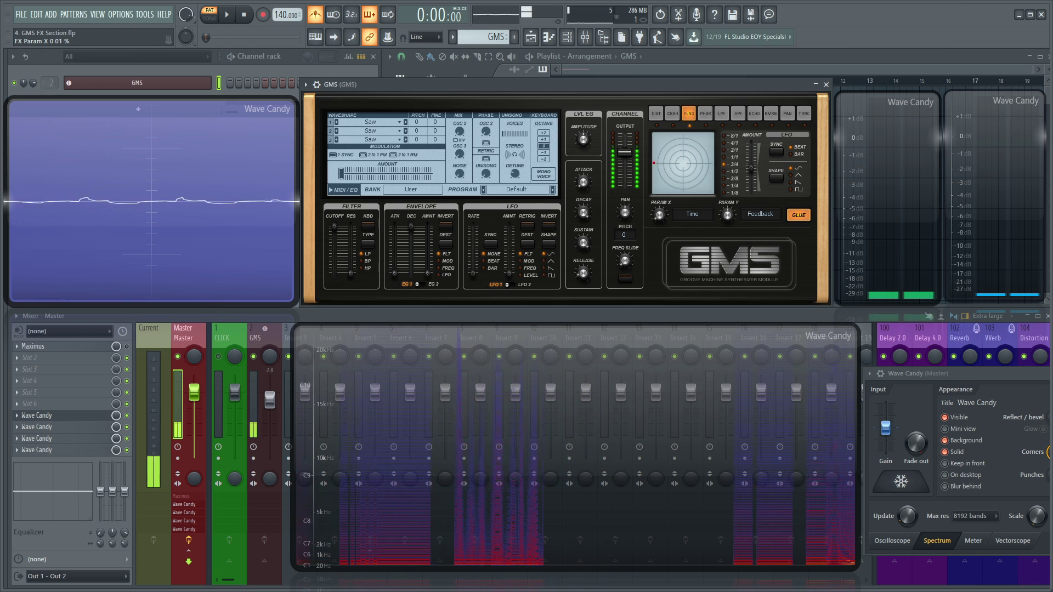
{"action": "left_click_drag", "start_coordinate": [652, 205], "coordinate": [652, 181]}
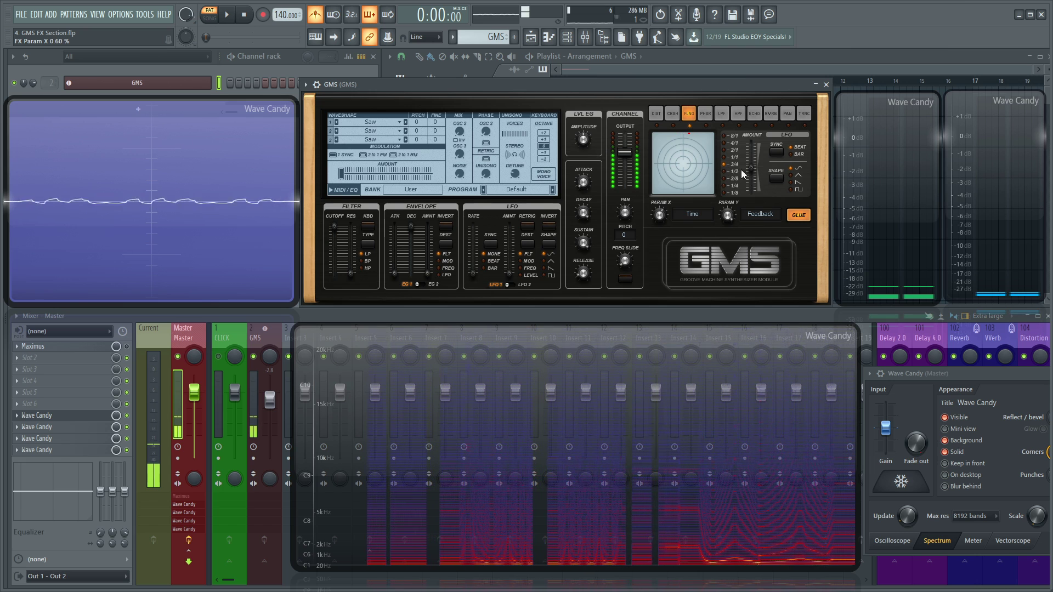
{"action": "left_click_drag", "start_coordinate": [750, 169], "coordinate": [751, 155]}
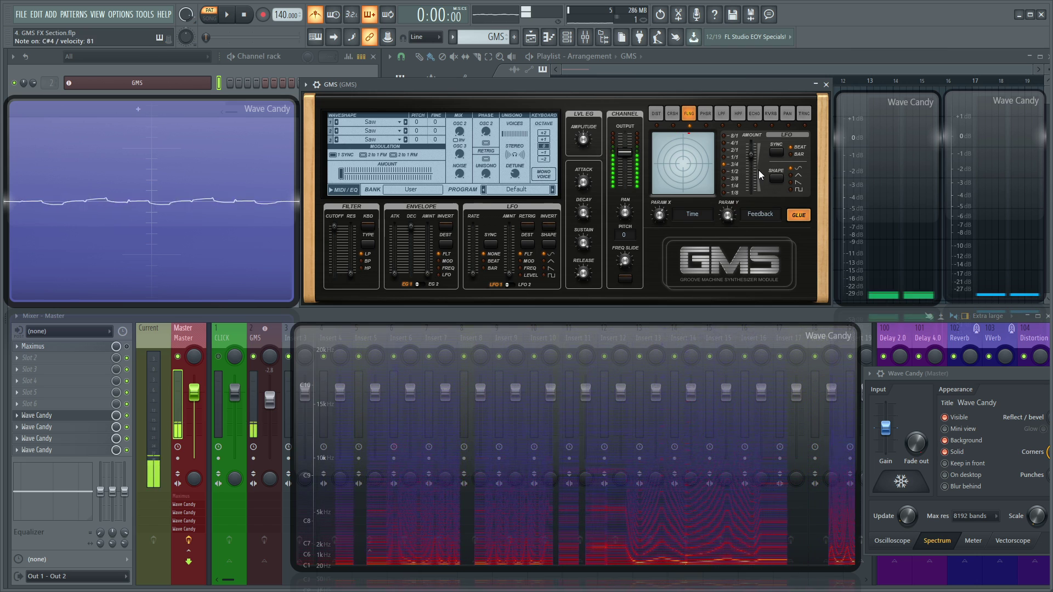
{"action": "left_click_drag", "start_coordinate": [692, 193], "coordinate": [682, 193]}
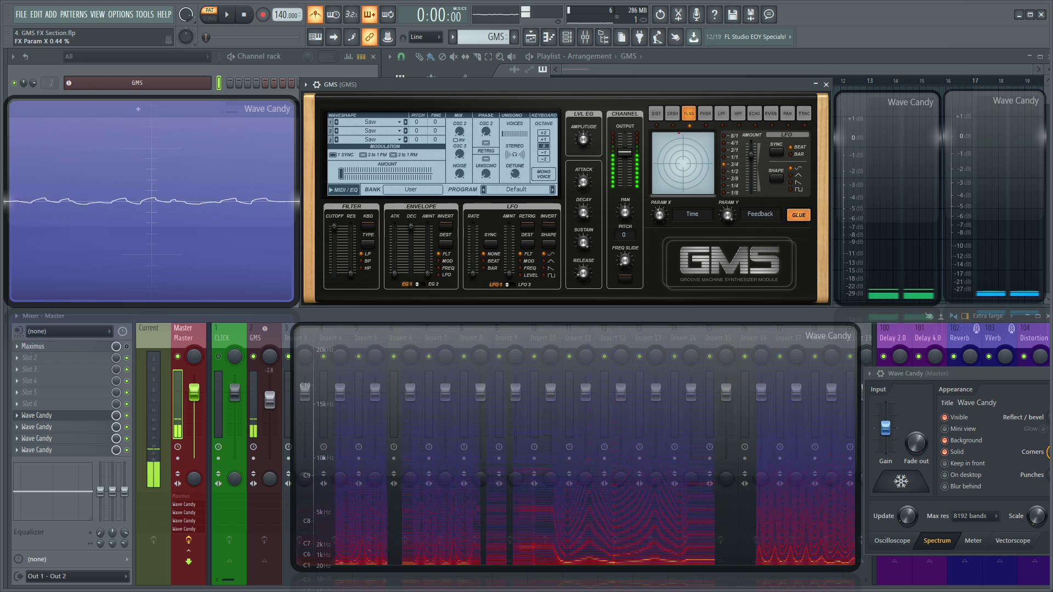
{"action": "left_click_drag", "start_coordinate": [679, 133], "coordinate": [671, 133]}
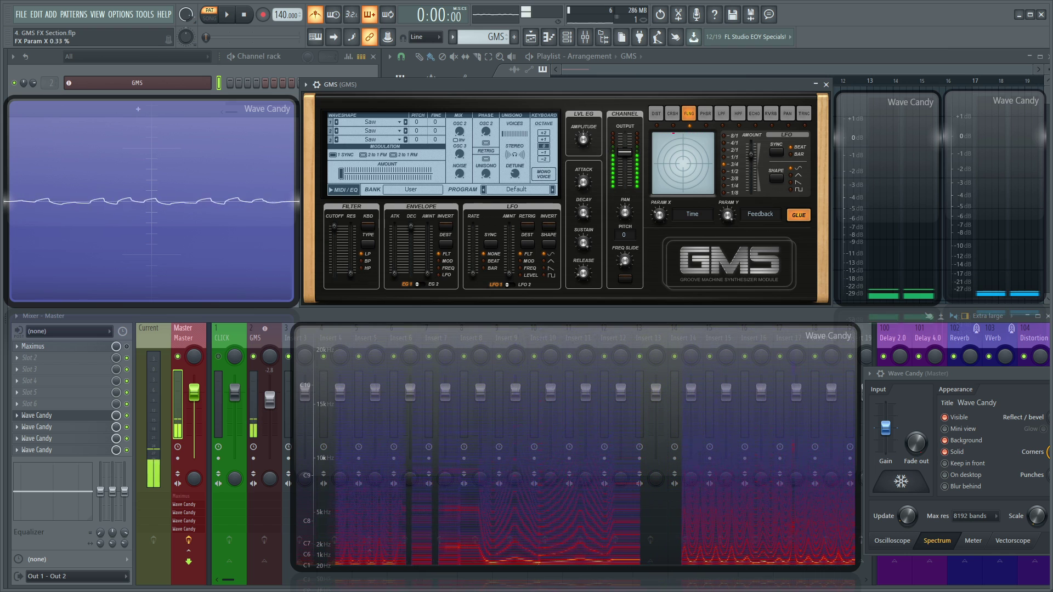
View the automation options for the flanger's Time parameter, audition the sound with test notes, and turn off its Glue
{"action": "right_click", "coordinate": [658, 213]}
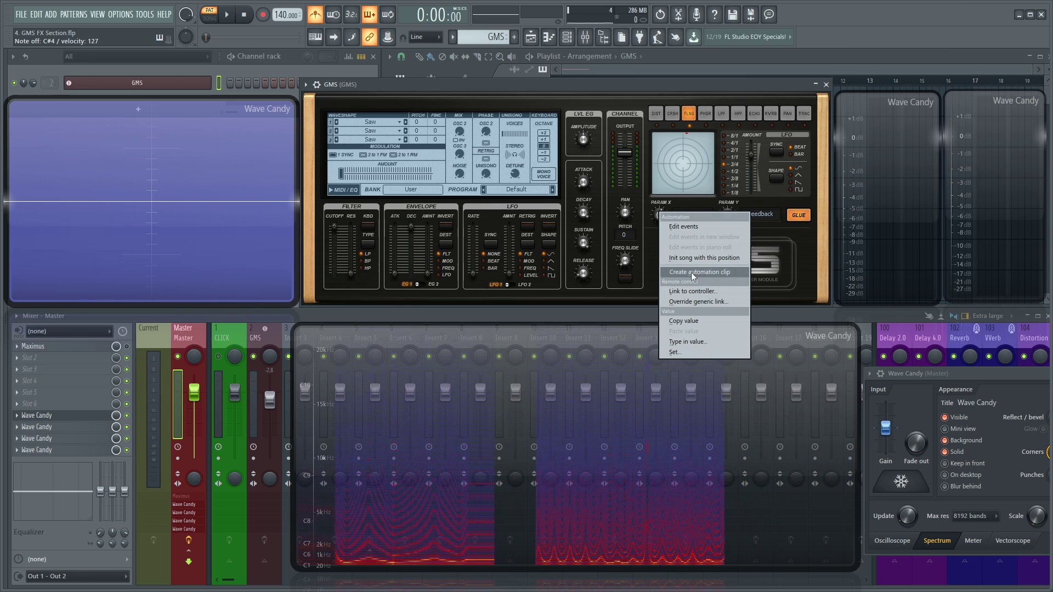
{"action": "left_click", "coordinate": [715, 100]}
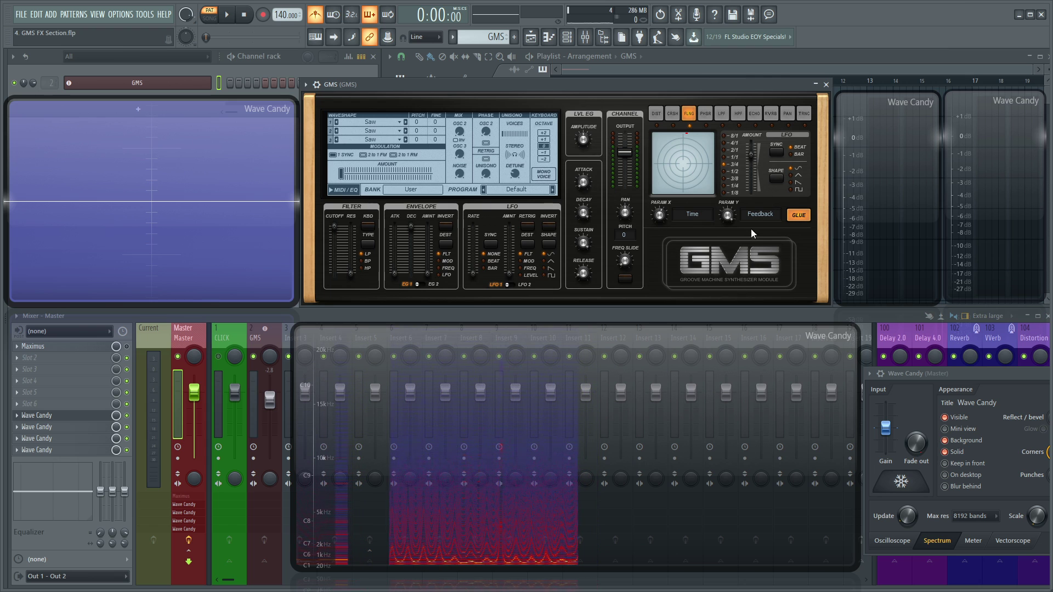
{"action": "key", "text": "s"}
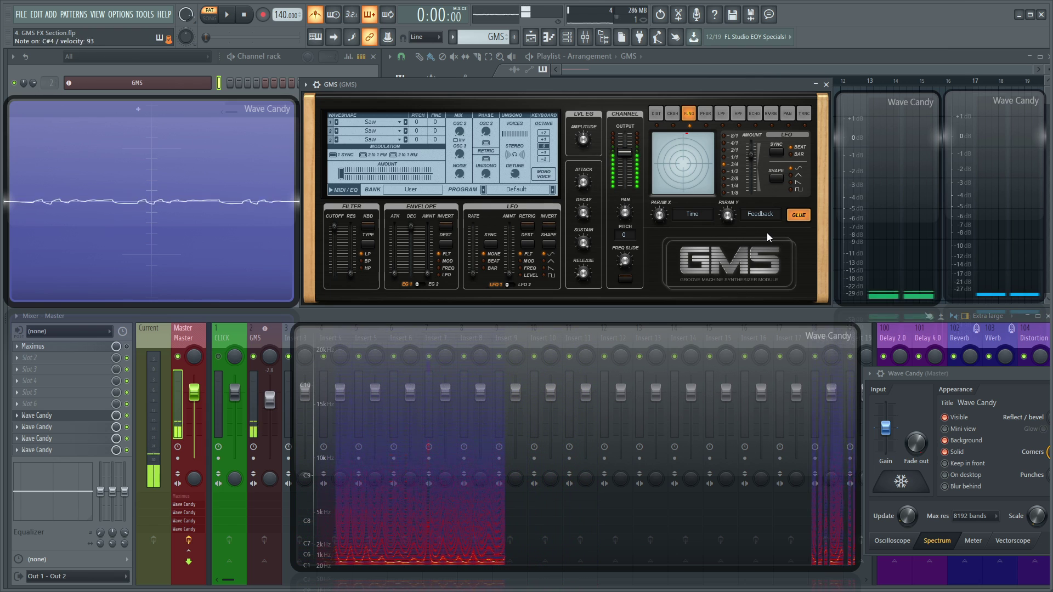
{"action": "key", "text": "s"}
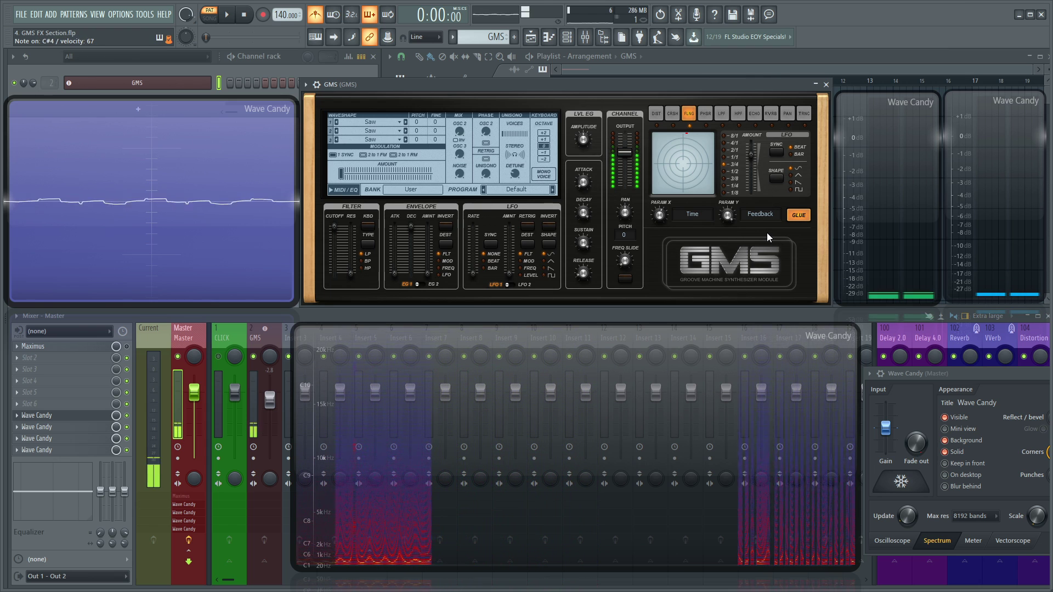
{"action": "left_click", "coordinate": [796, 215]}
Select the phaser, turn on its Glue, vary Depth and Feedback while playing notes, and increase the LFO amount
{"action": "left_click", "coordinate": [705, 113]}
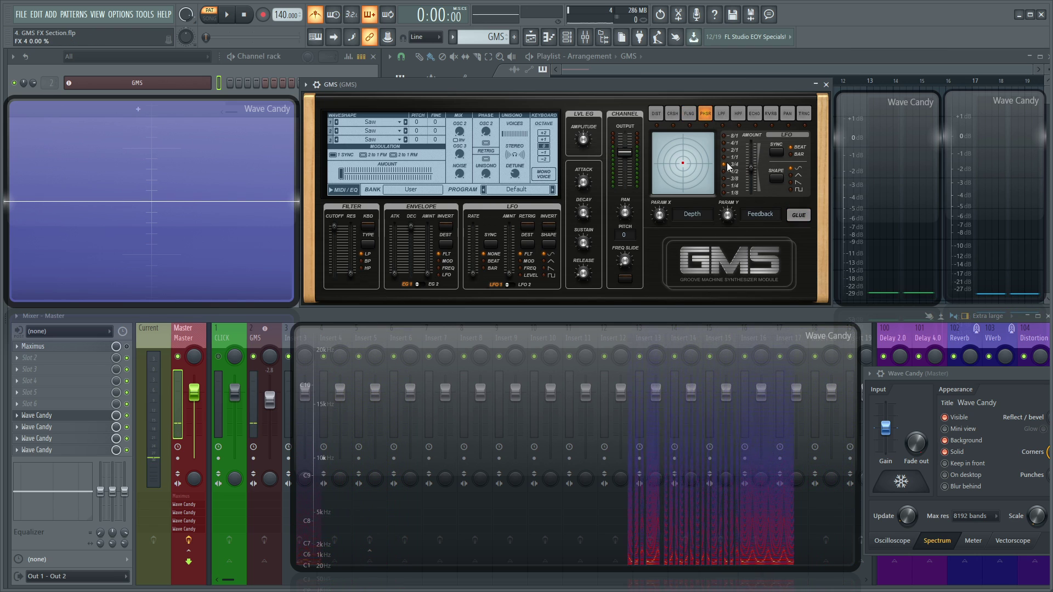
{"action": "left_click", "coordinate": [799, 215]}
{"action": "key", "text": "s"}
{"action": "mouse_move", "coordinate": [659, 215]}
{"action": "left_mouse_down"}
{"action": "mouse_move", "coordinate": [659, 199]}
{"action": "mouse_move", "coordinate": [659, 221]}
{"action": "left_mouse_up"}
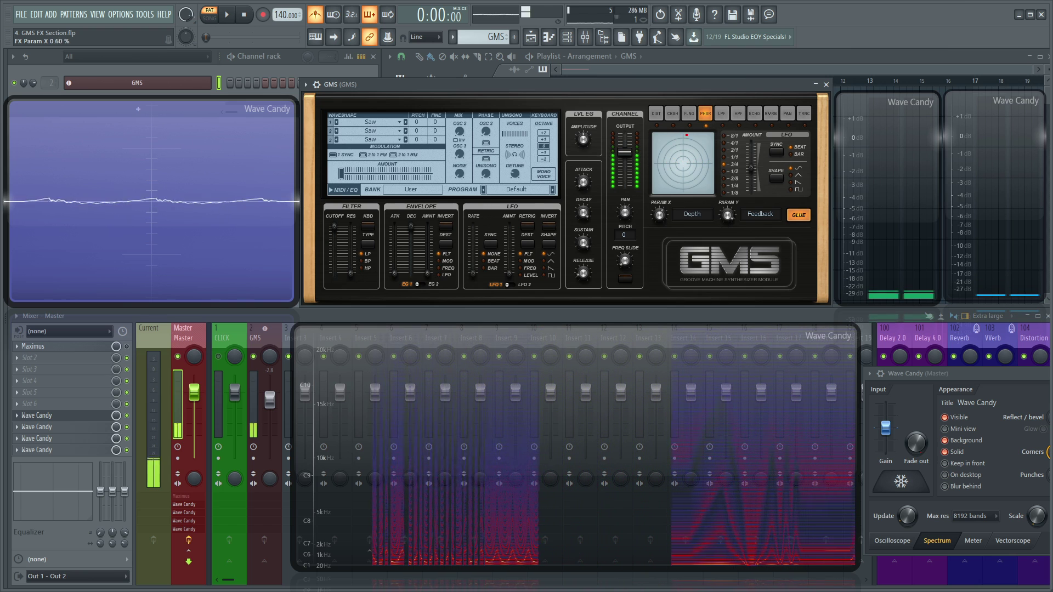
{"action": "left_click_drag", "start_coordinate": [686, 135], "coordinate": [694, 135]}
{"action": "left_click_drag", "start_coordinate": [752, 167], "coordinate": [752, 149]}
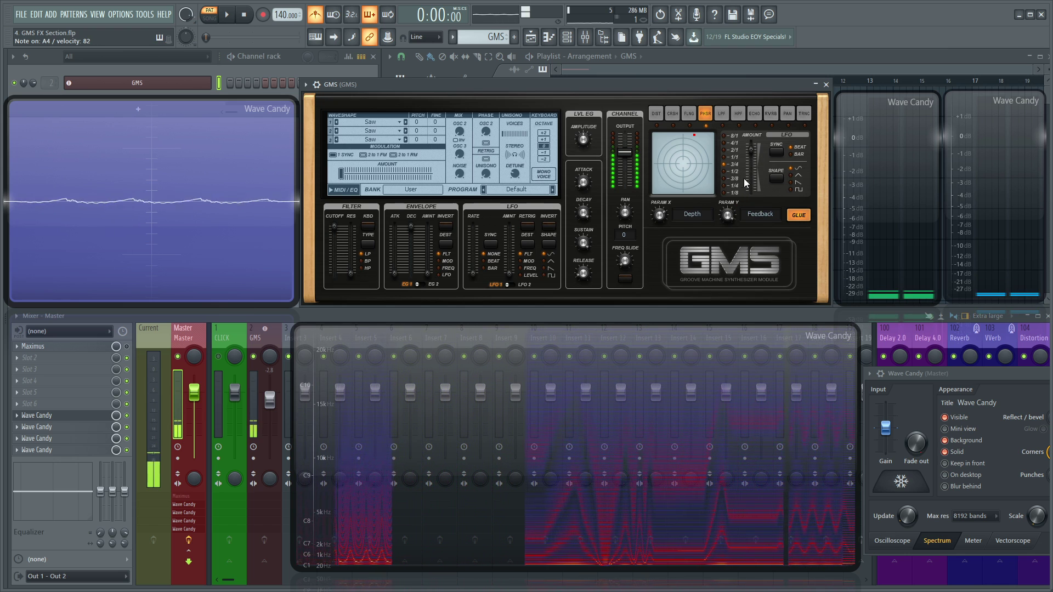
{"action": "mouse_move", "coordinate": [758, 155]}
{"action": "left_mouse_down"}
{"action": "mouse_move", "coordinate": [758, 184]}
{"action": "mouse_move", "coordinate": [752, 144]}
{"action": "left_mouse_up"}
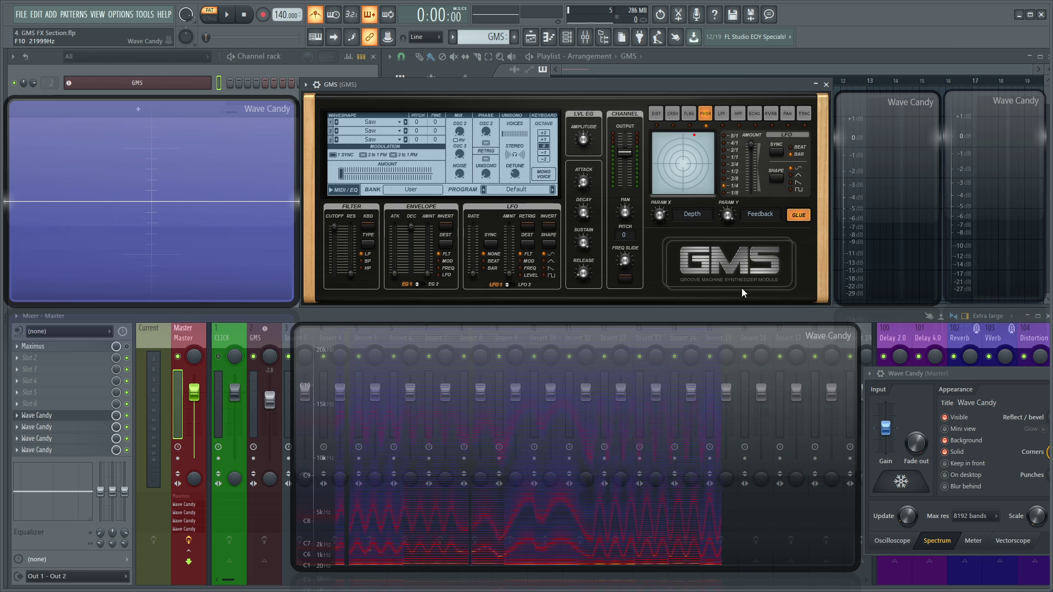
Select the LPF effect with Glue on, sweep its Frequency, and compare it with the synth's own filter cutoff
{"action": "left_click", "coordinate": [721, 114]}
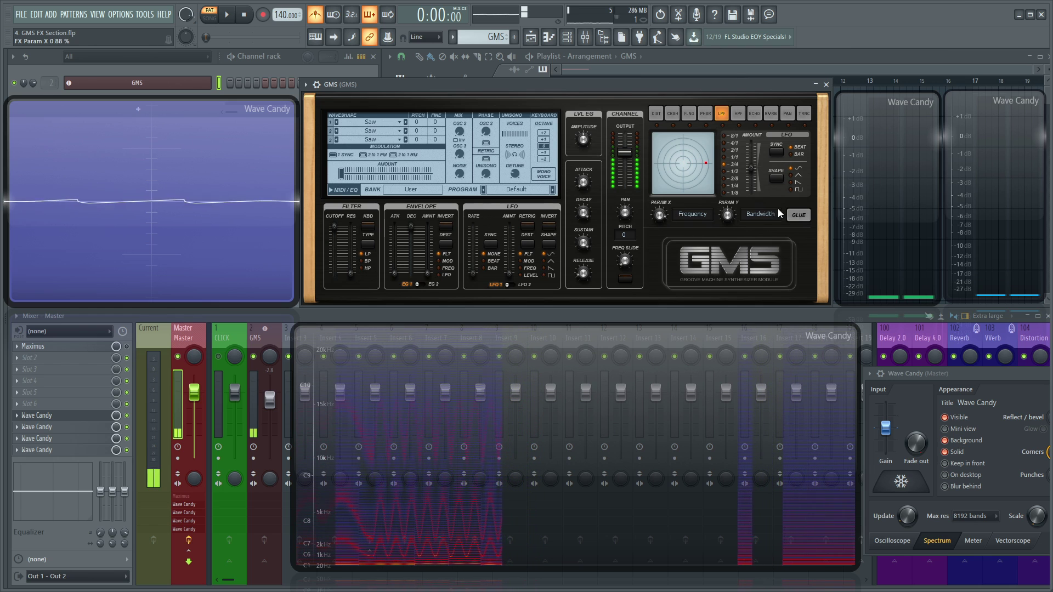
{"action": "left_click", "coordinate": [795, 214]}
{"action": "mouse_move", "coordinate": [660, 216]}
{"action": "left_mouse_down"}
{"action": "mouse_move", "coordinate": [660, 271]}
{"action": "mouse_move", "coordinate": [660, 208]}
{"action": "left_mouse_up"}
{"action": "left_click_drag", "start_coordinate": [334, 226], "coordinate": [335, 228]}
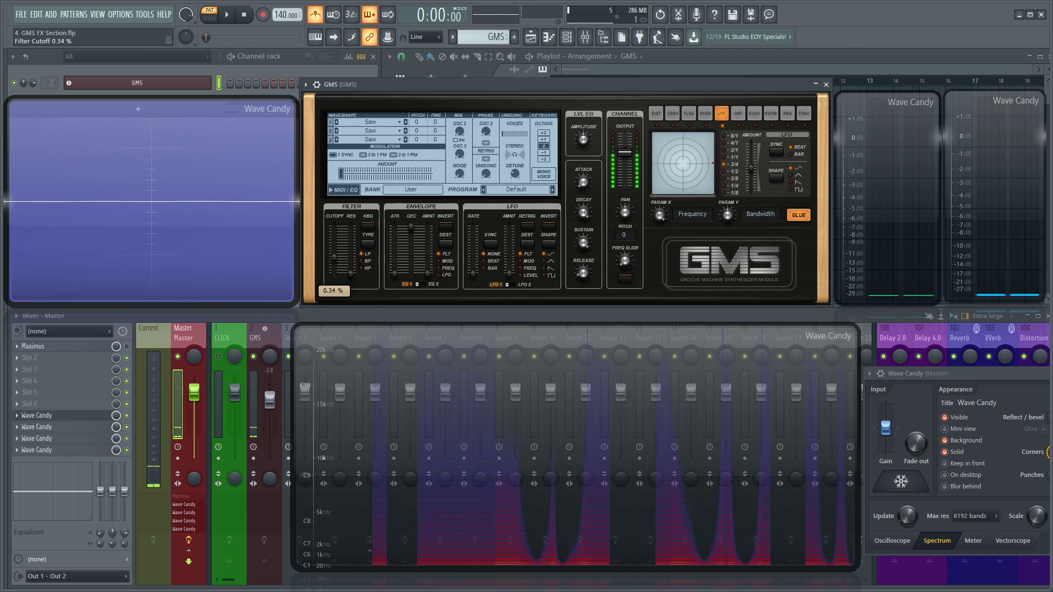
Sweep the LPF effect's Frequency at different Bandwidth settings while playing notes
{"action": "left_click_drag", "start_coordinate": [659, 215], "coordinate": [660, 176]}
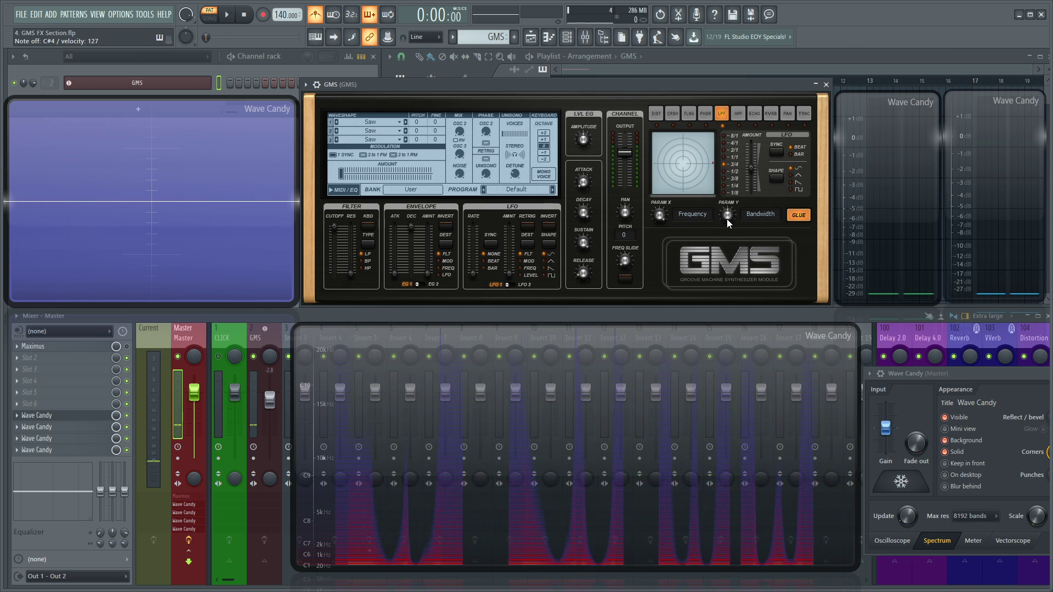
{"action": "left_click_drag", "start_coordinate": [726, 219], "coordinate": [726, 181]}
{"action": "mouse_move", "coordinate": [659, 215]}
{"action": "left_mouse_down"}
{"action": "mouse_move", "coordinate": [660, 251]}
{"action": "mouse_move", "coordinate": [660, 216]}
{"action": "left_mouse_up"}
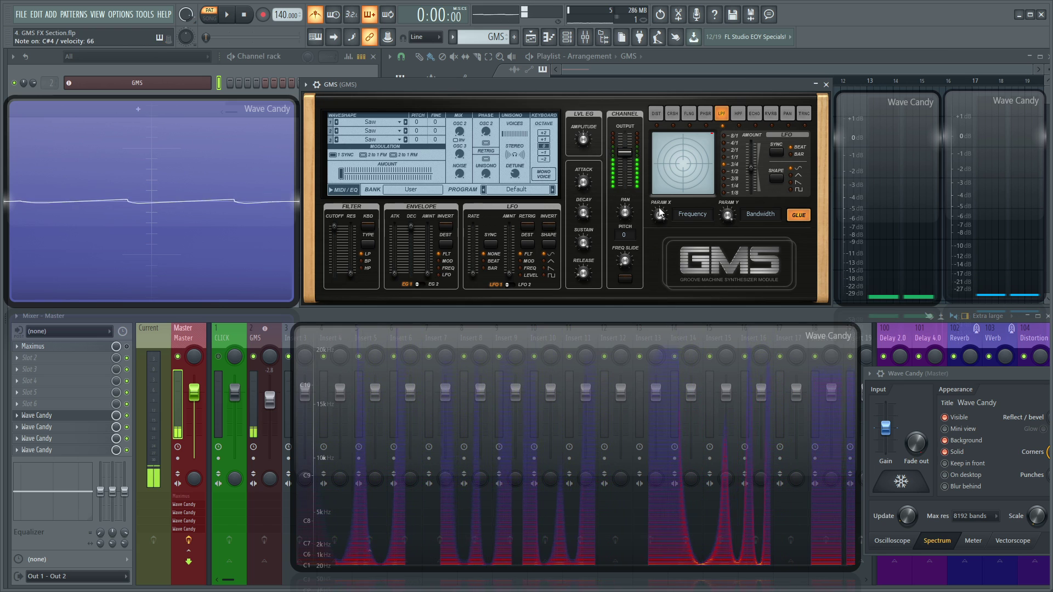
{"action": "left_click_drag", "start_coordinate": [659, 214], "coordinate": [683, 192]}
Freeze the Wave Candy spectrum display to examine the filter sweeps, unfreeze it, and turn off Glue for the LPF effect
{"action": "left_click", "coordinate": [901, 483]}
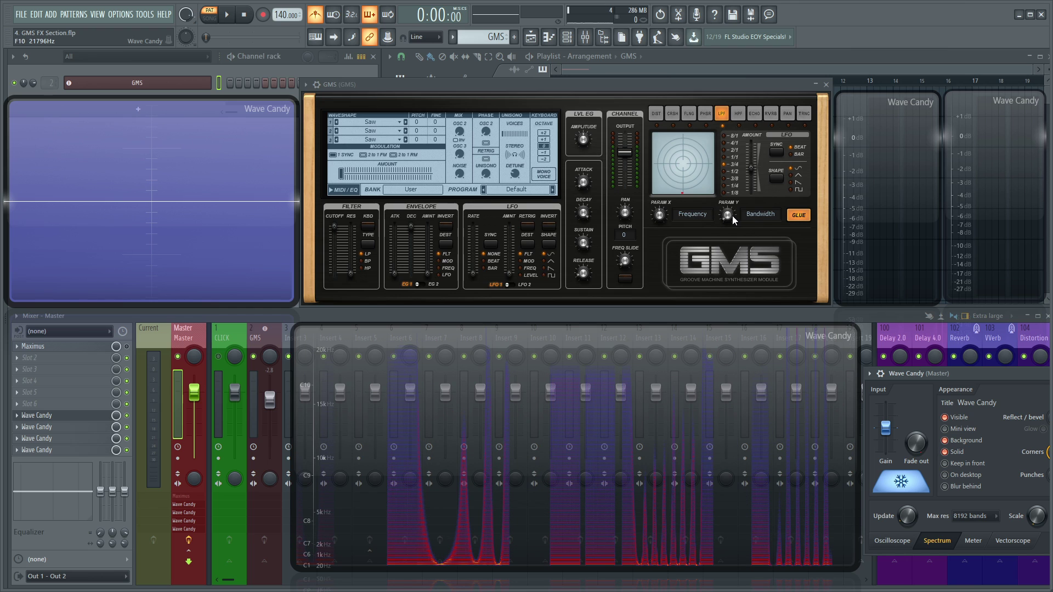
{"action": "left_click", "coordinate": [799, 215]}
{"action": "left_click", "coordinate": [901, 482]}
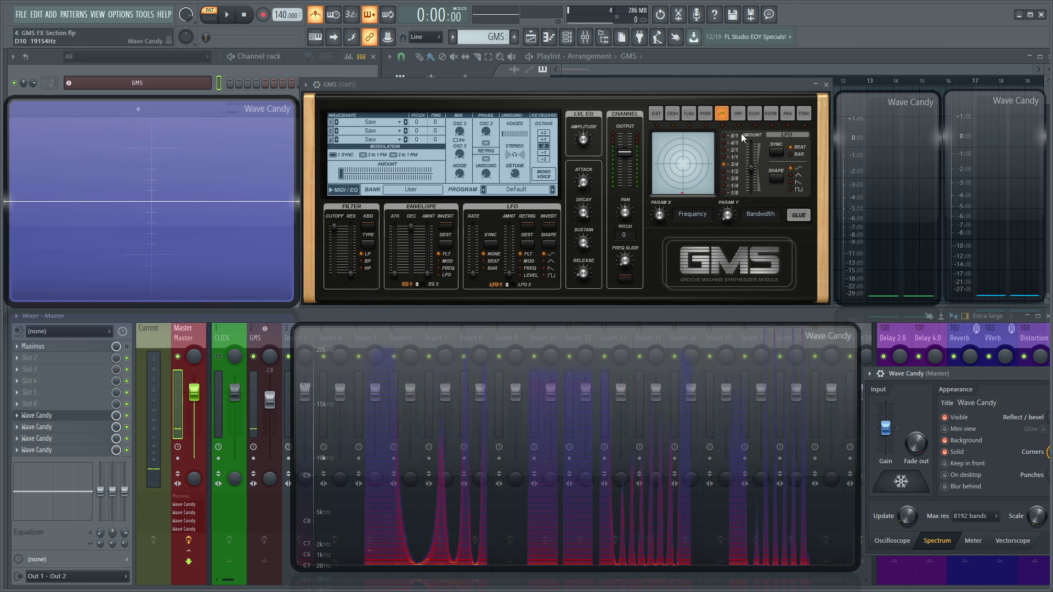
Select the HPF effect, set the synth's filter type to HP, and adjust the effect's Frequency and Bandwidth, raising Bandwidth to about 0.92
{"action": "left_click", "coordinate": [738, 114]}
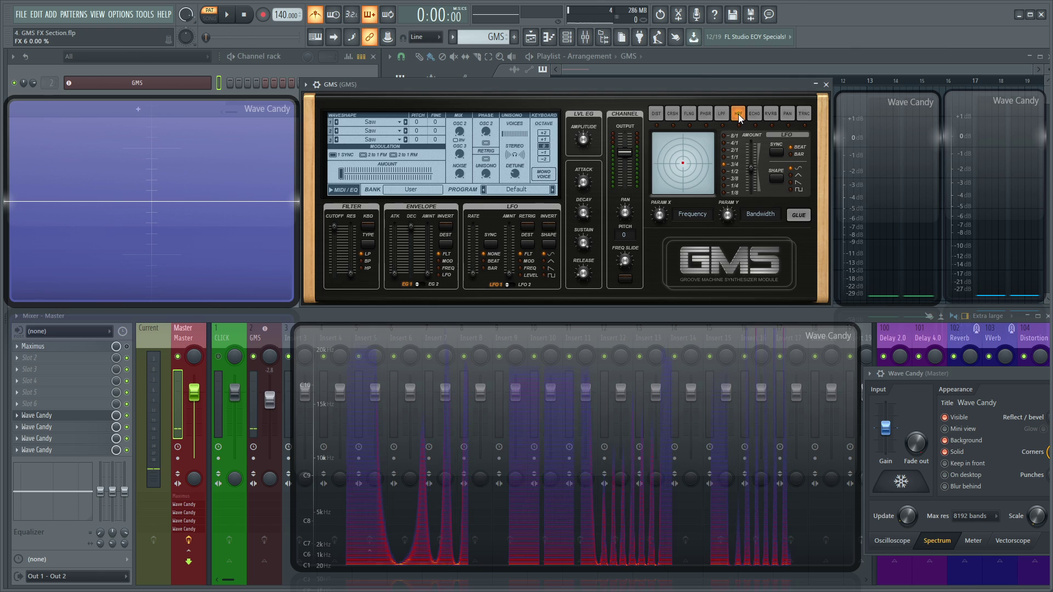
{"action": "left_click", "coordinate": [368, 243]}
{"action": "left_click", "coordinate": [368, 244]}
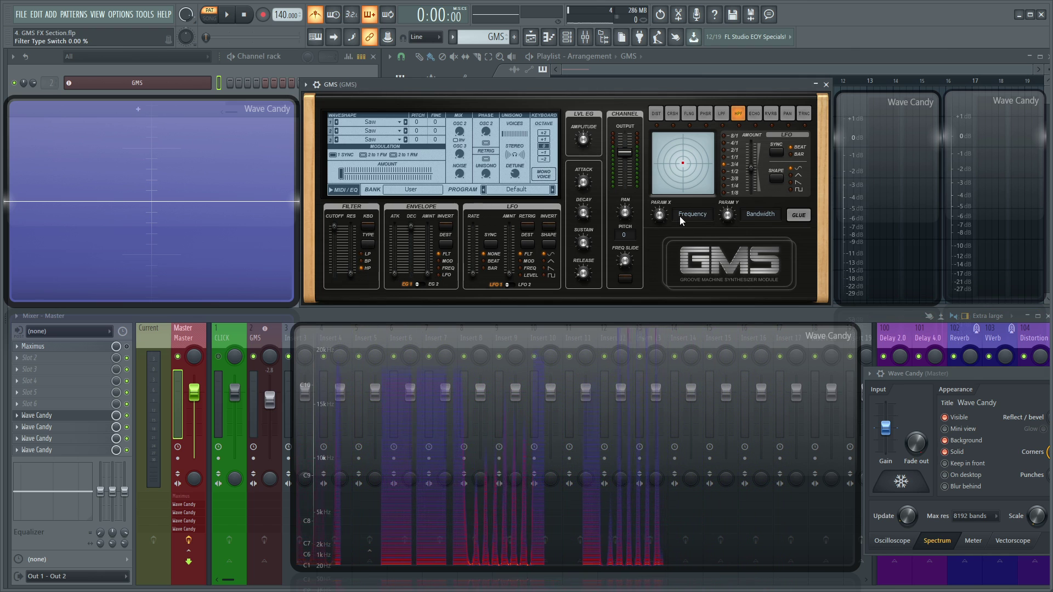
{"action": "mouse_move", "coordinate": [659, 215]}
{"action": "left_mouse_down"}
{"action": "mouse_move", "coordinate": [660, 165]}
{"action": "mouse_move", "coordinate": [660, 231]}
{"action": "left_mouse_up"}
{"action": "left_click_drag", "start_coordinate": [727, 215], "coordinate": [727, 181]}
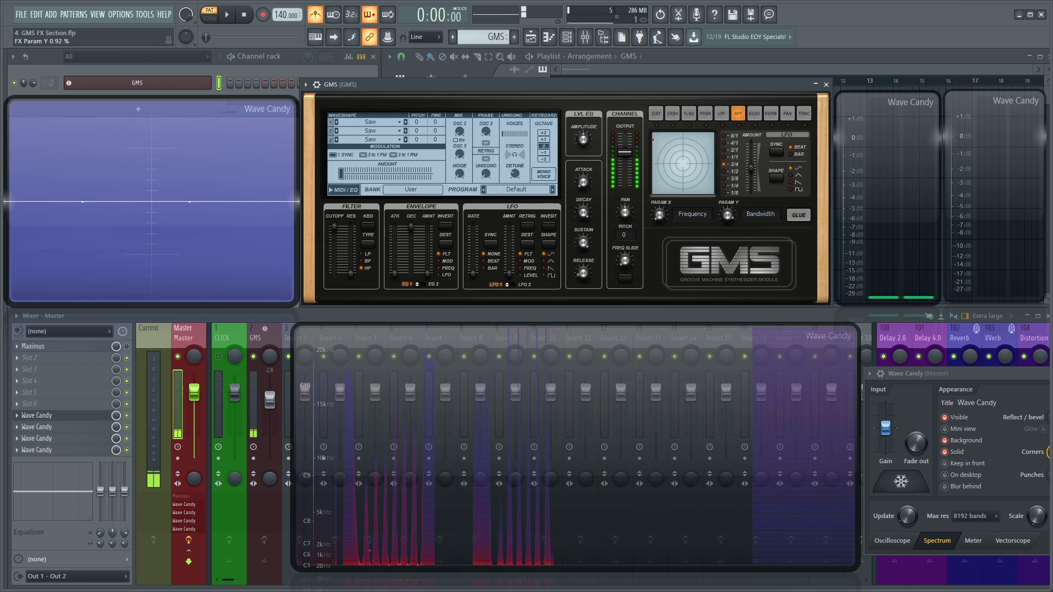
Turn on Glue for the HPF effect, return the synth's filter type to LP, sweep the effect's Frequency, and turn Glue off
{"action": "left_click", "coordinate": [796, 213]}
{"action": "left_click_drag", "start_coordinate": [659, 215], "coordinate": [660, 171]}
{"action": "left_click", "coordinate": [363, 243]}
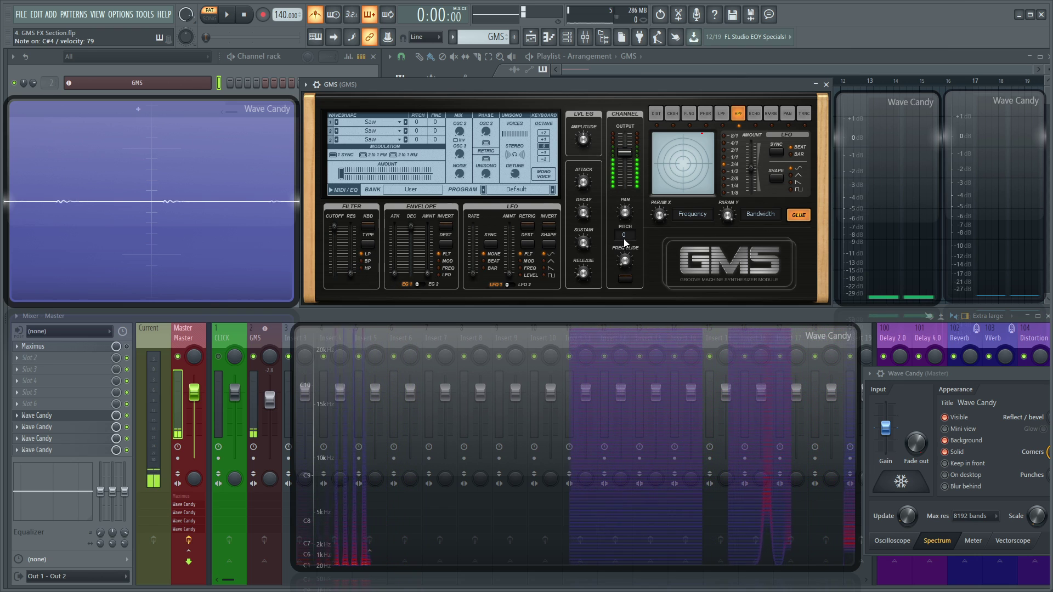
{"action": "mouse_move", "coordinate": [659, 215]}
{"action": "left_mouse_down"}
{"action": "mouse_move", "coordinate": [659, 247]}
{"action": "mouse_move", "coordinate": [660, 221]}
{"action": "left_mouse_up"}
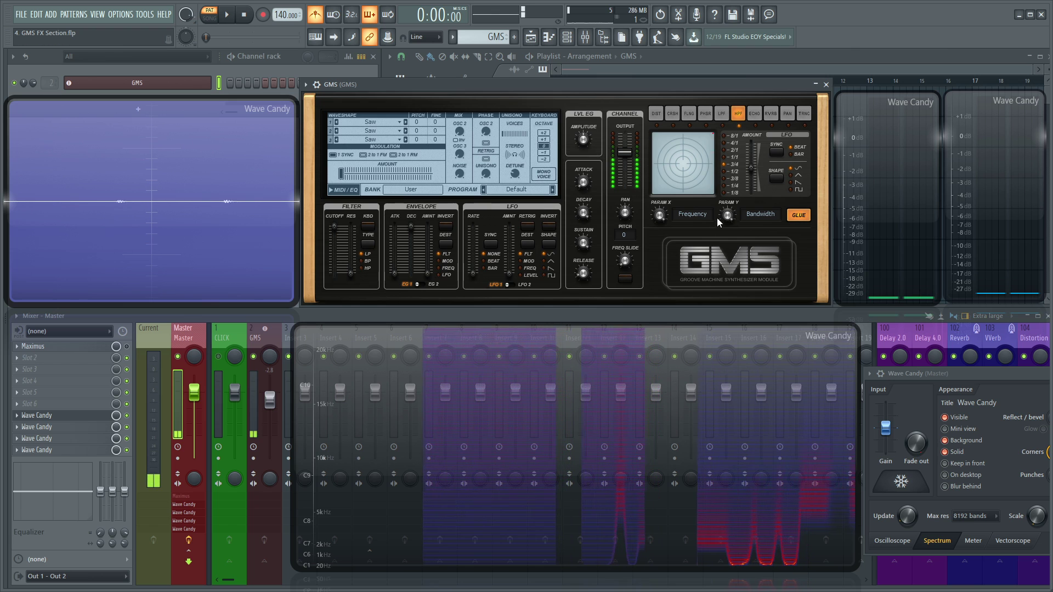
{"action": "left_click_drag", "start_coordinate": [659, 215], "coordinate": [659, 245]}
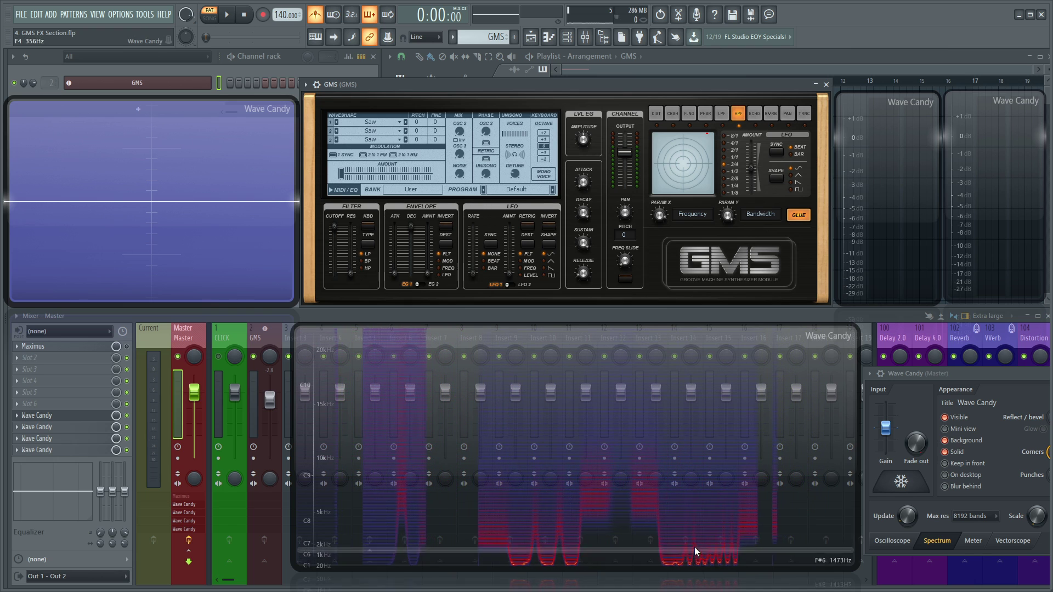
{"action": "left_click", "coordinate": [800, 215]}
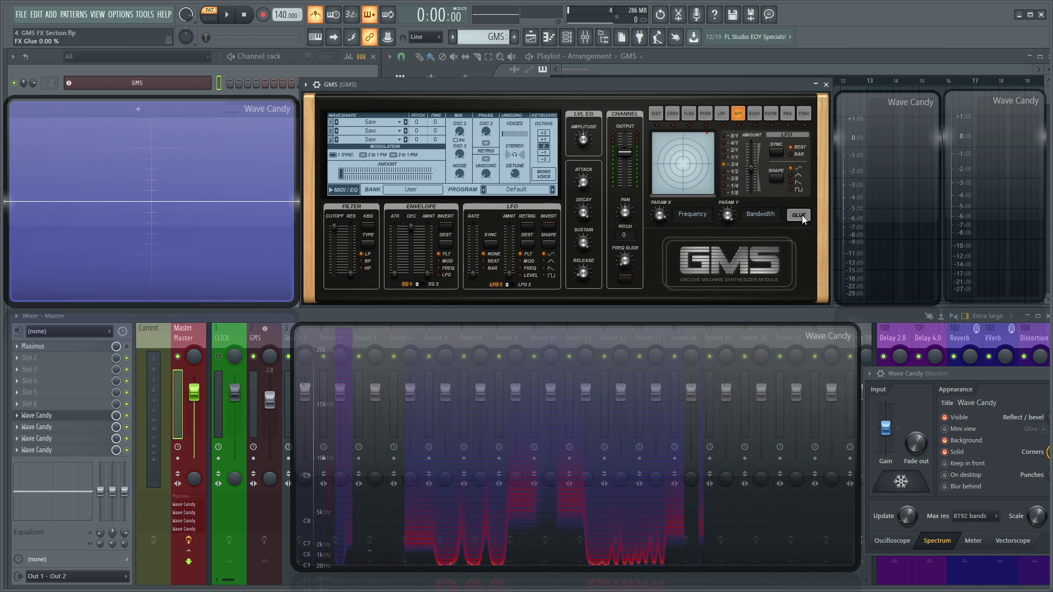
Select the Echo effect, turn on Glue, and adjust its Feedback while playing notes
{"action": "left_click", "coordinate": [755, 112]}
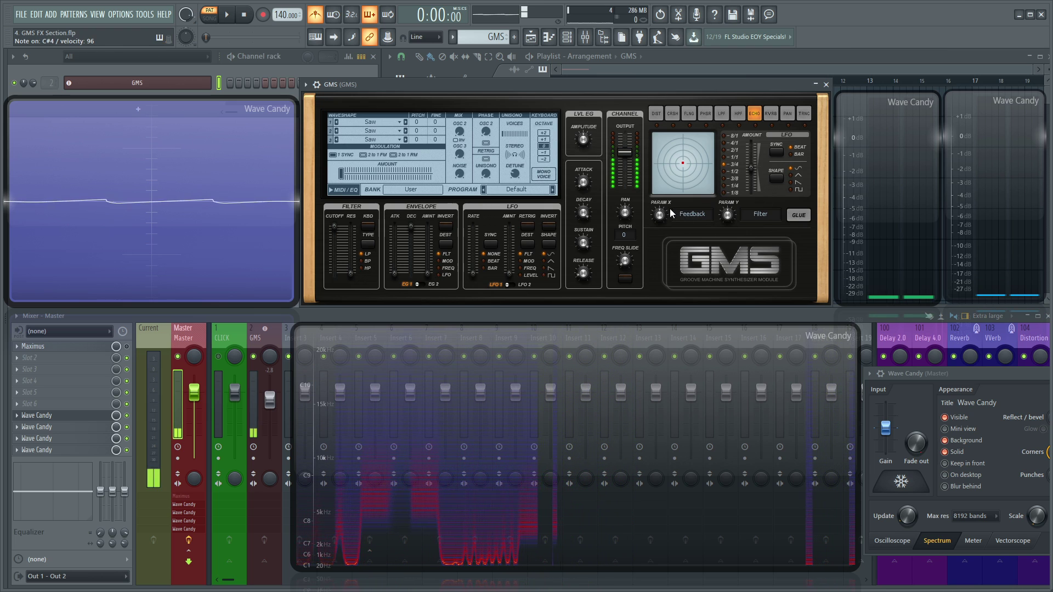
{"action": "left_click", "coordinate": [800, 215]}
{"action": "left_click_drag", "start_coordinate": [667, 221], "coordinate": [656, 196]}
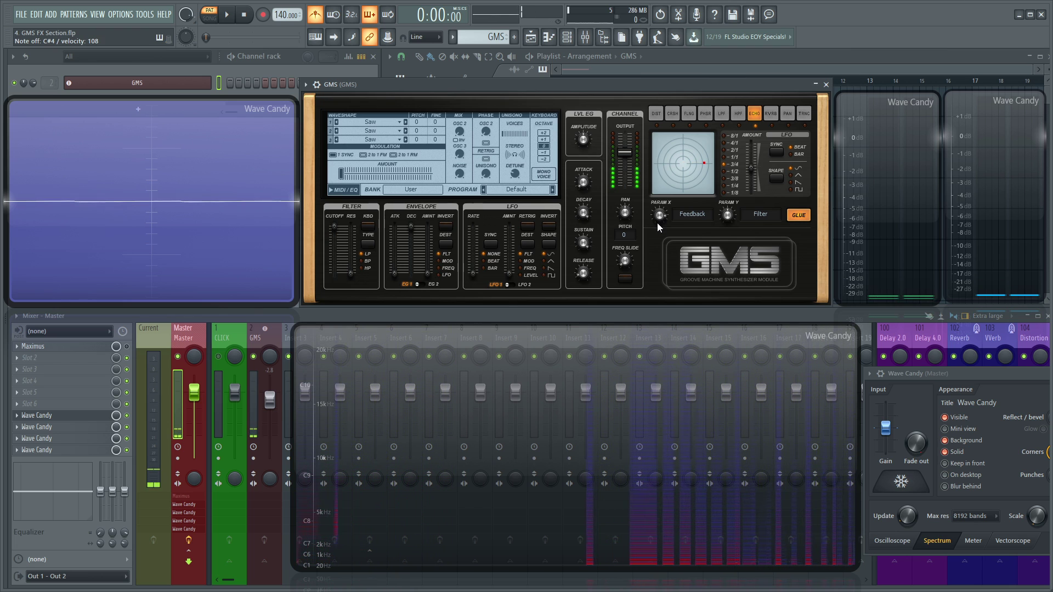
{"action": "mouse_move", "coordinate": [660, 218]}
{"action": "left_mouse_down"}
{"action": "mouse_move", "coordinate": [660, 209]}
{"action": "mouse_move", "coordinate": [662, 241]}
{"action": "mouse_move", "coordinate": [661, 190]}
{"action": "mouse_move", "coordinate": [660, 229]}
{"action": "left_mouse_up"}
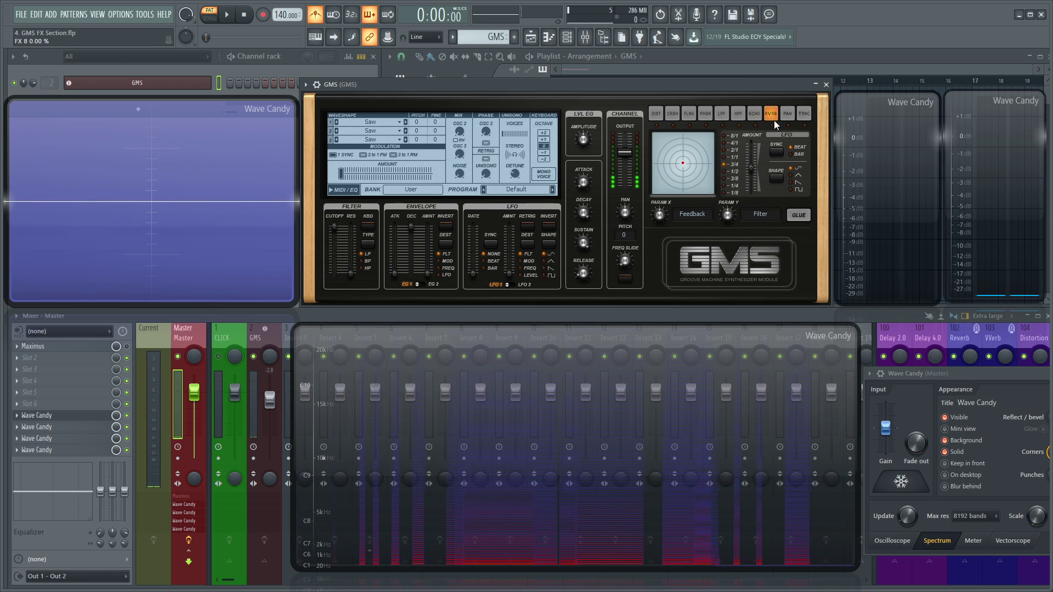
Glue the Reverb effect, adjust its Feedback and Filter, lower the LFO amount with a 1/4 rate, and turn Glue off
{"action": "left_click", "coordinate": [805, 213]}
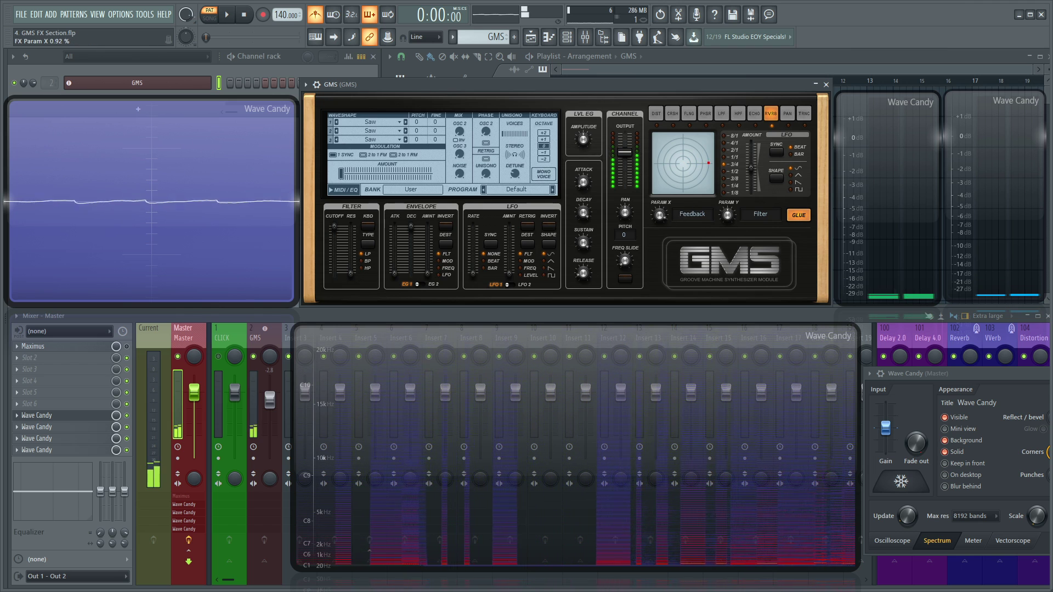
{"action": "left_click_drag", "start_coordinate": [730, 215], "coordinate": [728, 207]}
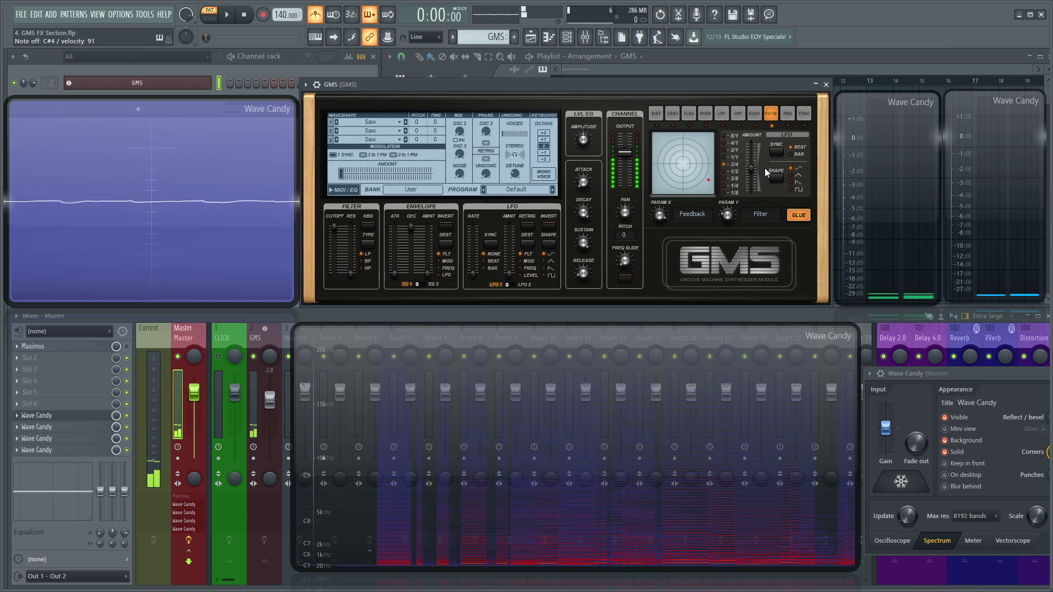
{"action": "left_click_drag", "start_coordinate": [751, 169], "coordinate": [735, 192]}
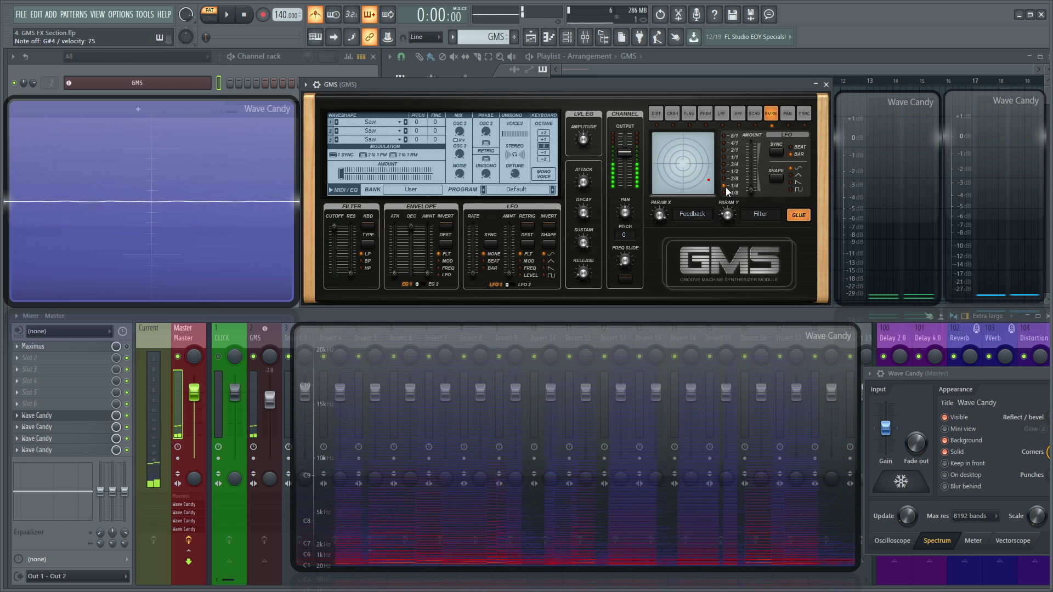
{"action": "left_click", "coordinate": [798, 220]}
Select the Pan effect with Glue on, sweep its Panning, and try different LFO rates with the LFO amount at 1.00
{"action": "left_click", "coordinate": [787, 114]}
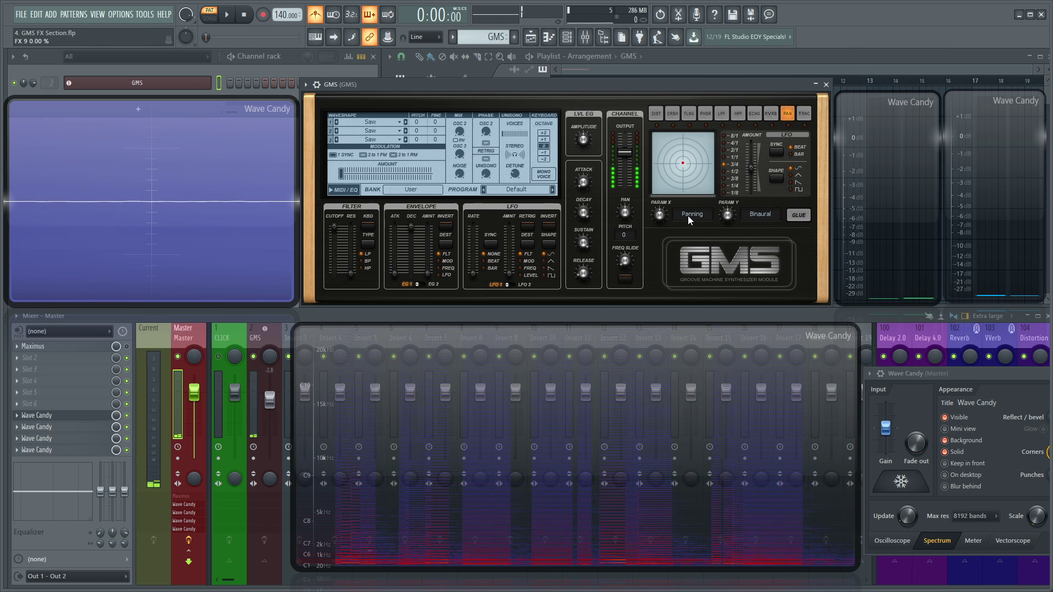
{"action": "left_click_drag", "start_coordinate": [660, 214], "coordinate": [660, 246]}
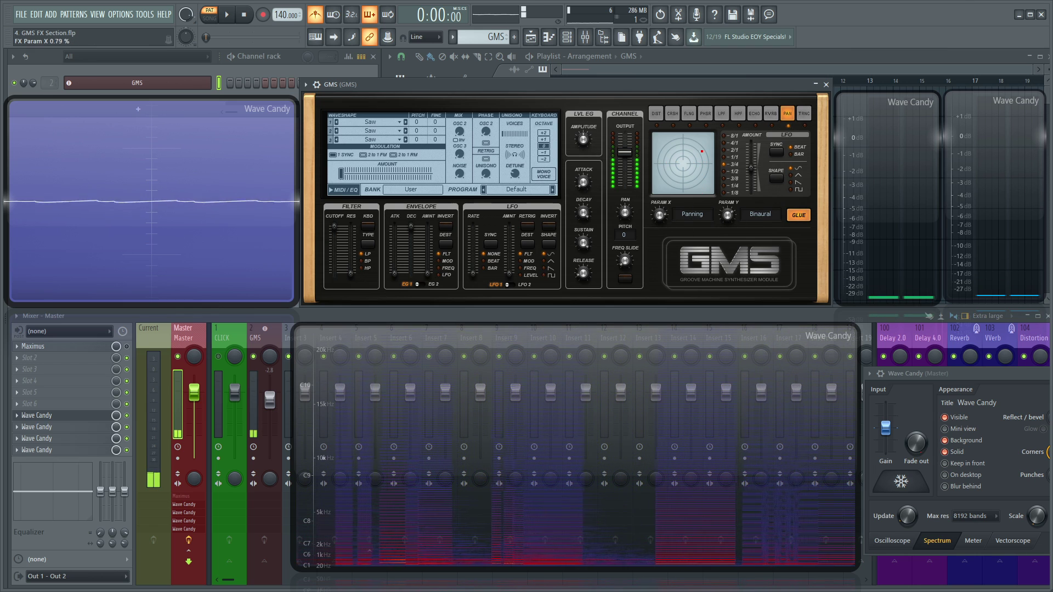
{"action": "left_click_drag", "start_coordinate": [660, 214], "coordinate": [660, 230]}
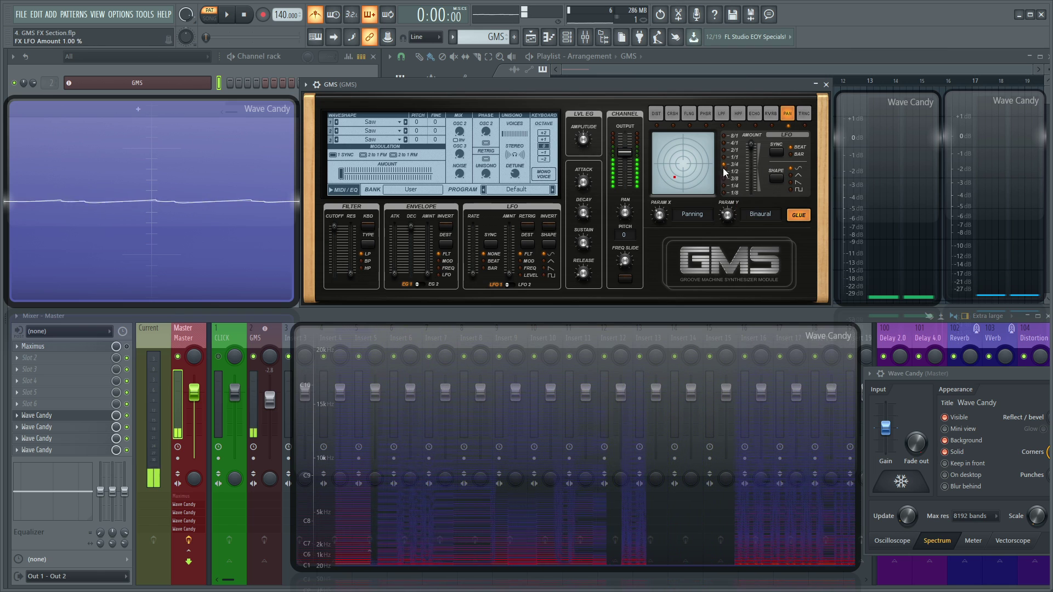
{"action": "left_click_drag", "start_coordinate": [725, 143], "coordinate": [721, 190]}
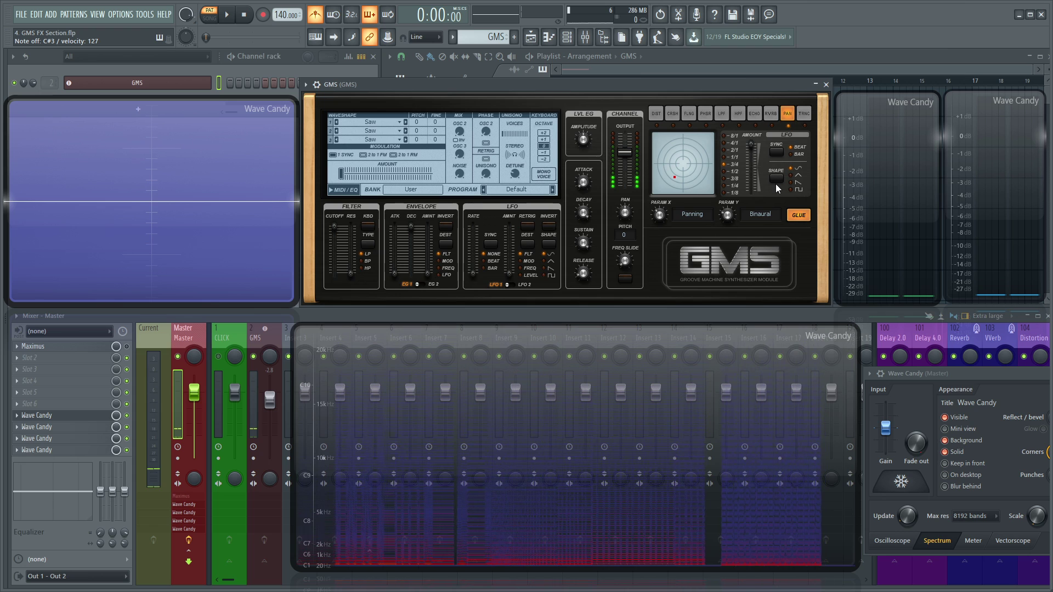
Select the Trance effect and thicken the synth sound with more unison voices, oscillator 2 pitch at 12, wider stereo and adjusted detune
{"action": "left_click", "coordinate": [803, 114]}
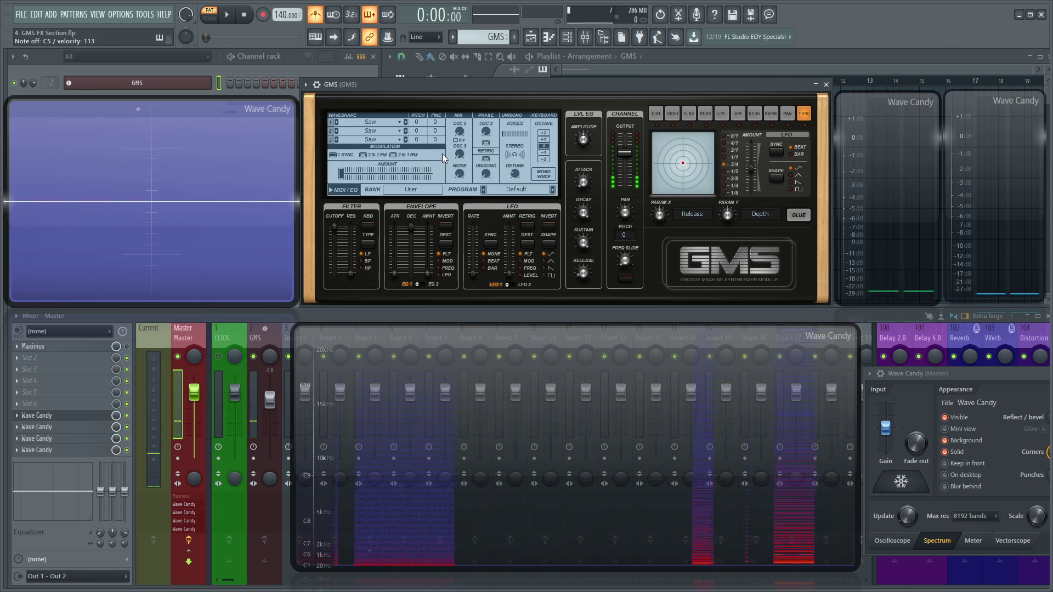
{"action": "left_click", "coordinate": [510, 133]}
{"action": "left_click_drag", "start_coordinate": [510, 137], "coordinate": [517, 138]}
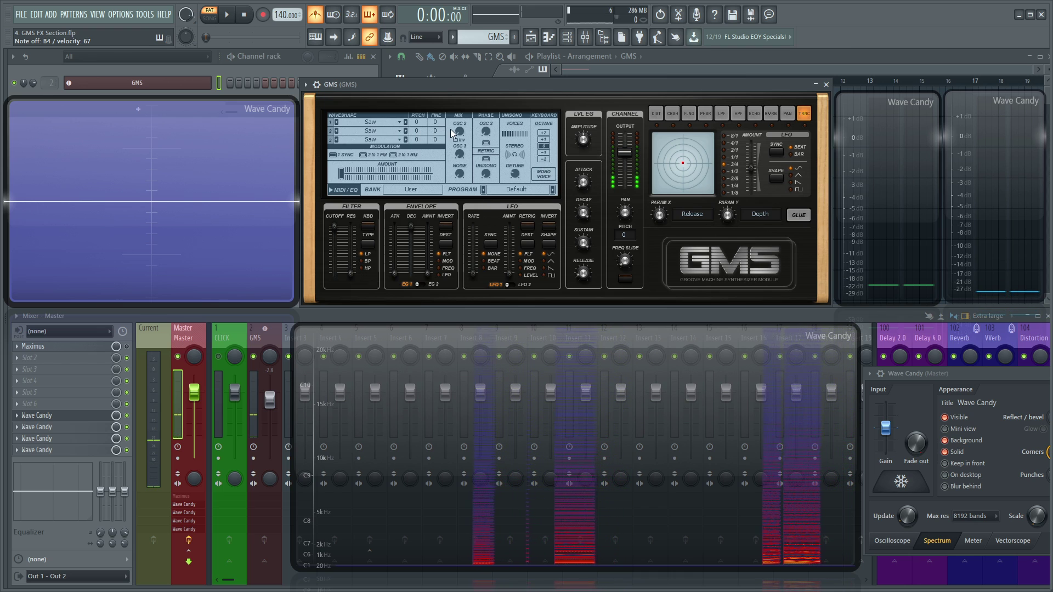
{"action": "left_click_drag", "start_coordinate": [460, 131], "coordinate": [417, 117]}
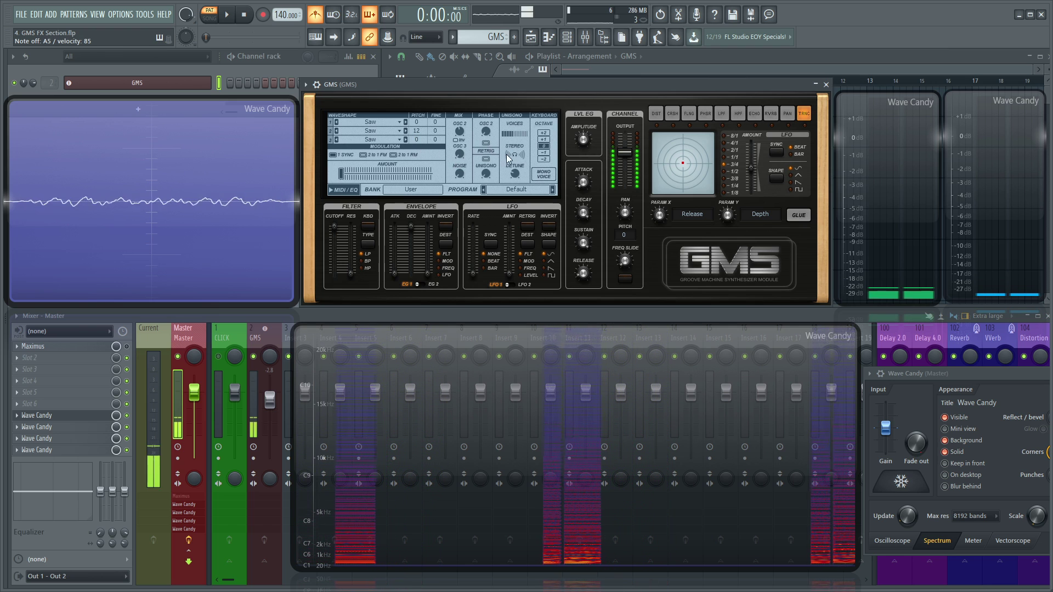
{"action": "left_click_drag", "start_coordinate": [514, 156], "coordinate": [515, 137]}
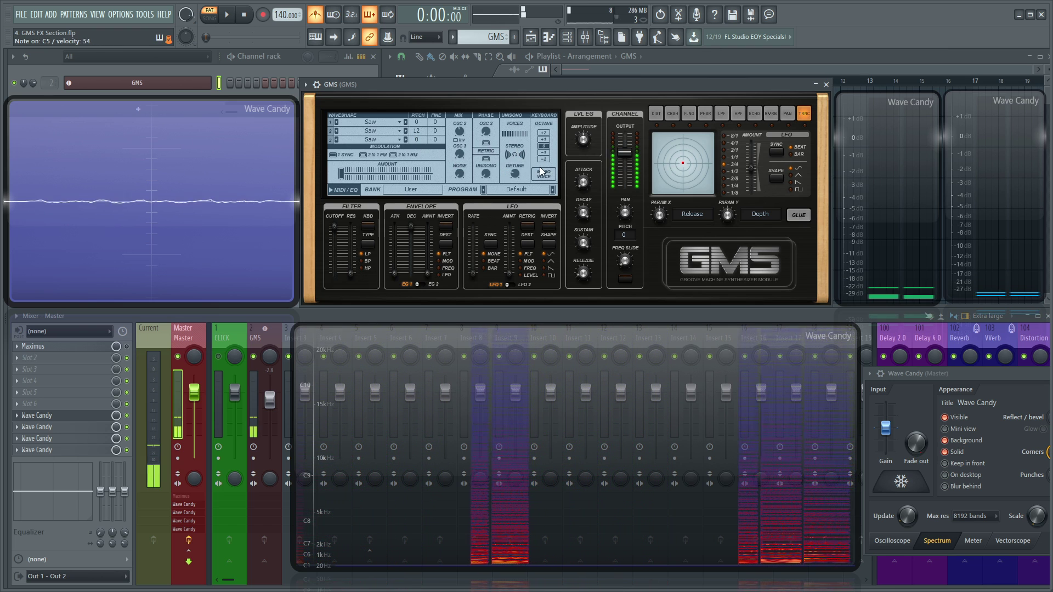
{"action": "left_click_drag", "start_coordinate": [514, 173], "coordinate": [514, 171]}
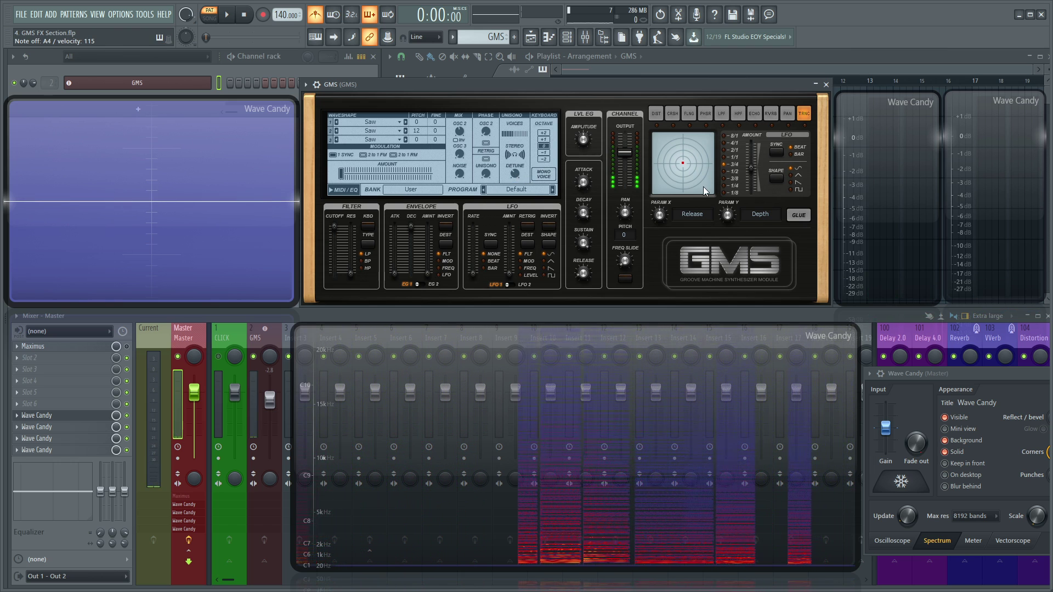
Start playback for the metronome and turn on Glue for the Reverb effect
{"action": "left_click", "coordinate": [771, 114]}
{"action": "key", "text": "space"}
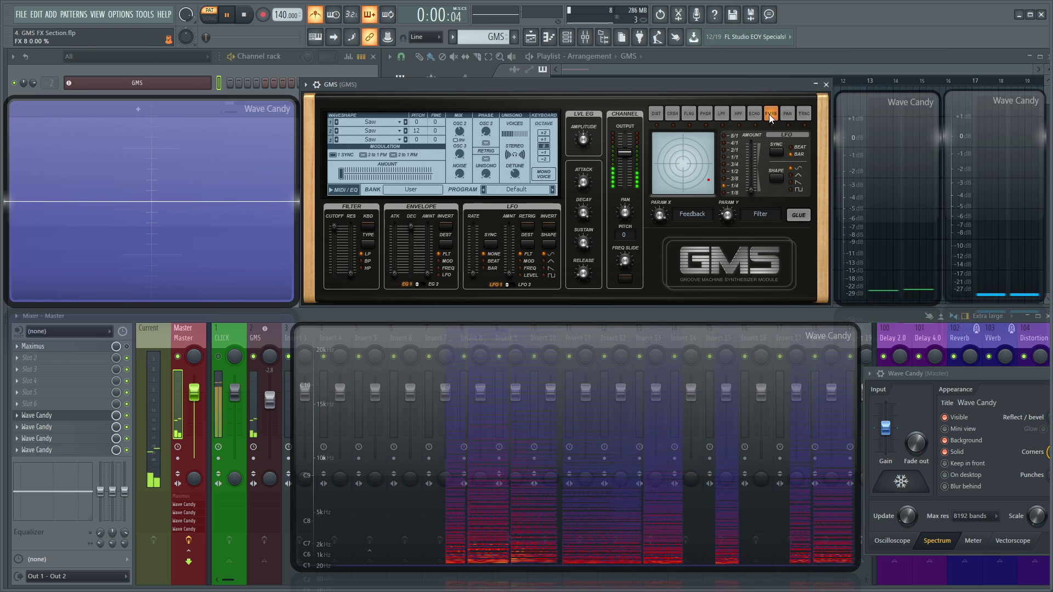
{"action": "left_click", "coordinate": [801, 217]}
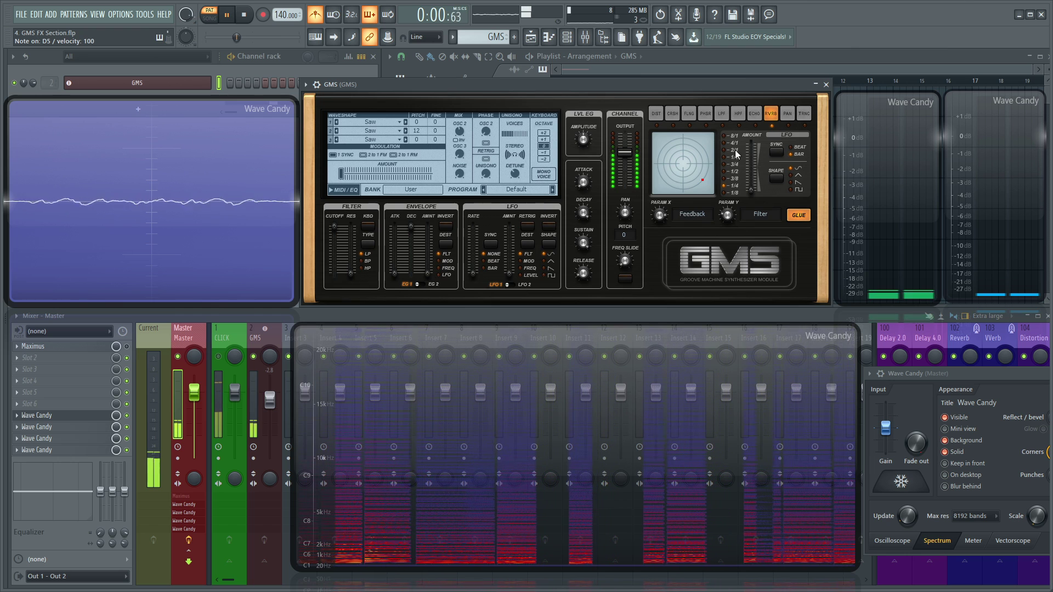
Glue the Trance effect and set its LFO to a 1/4 rate, Bar sync and square shape, adjusting the LFO amount
{"action": "left_click", "coordinate": [801, 115]}
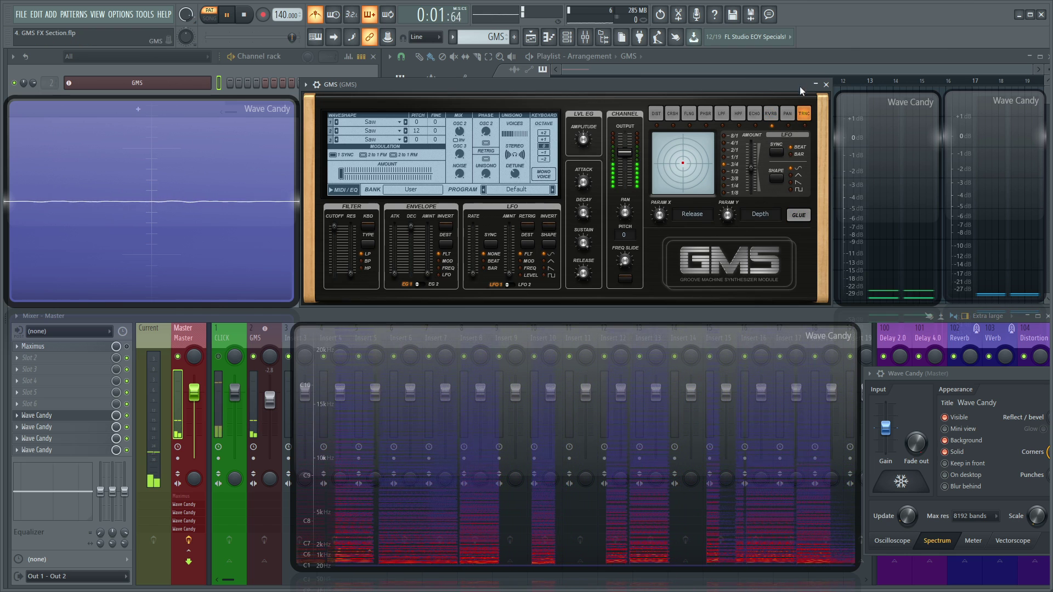
{"action": "left_click", "coordinate": [798, 216]}
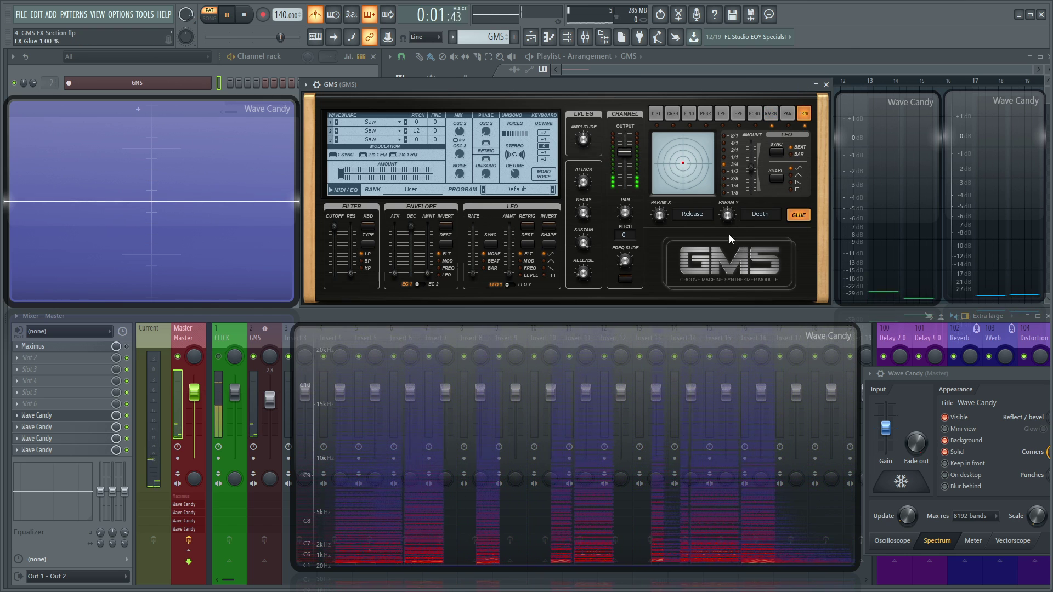
{"action": "left_click", "coordinate": [724, 185]}
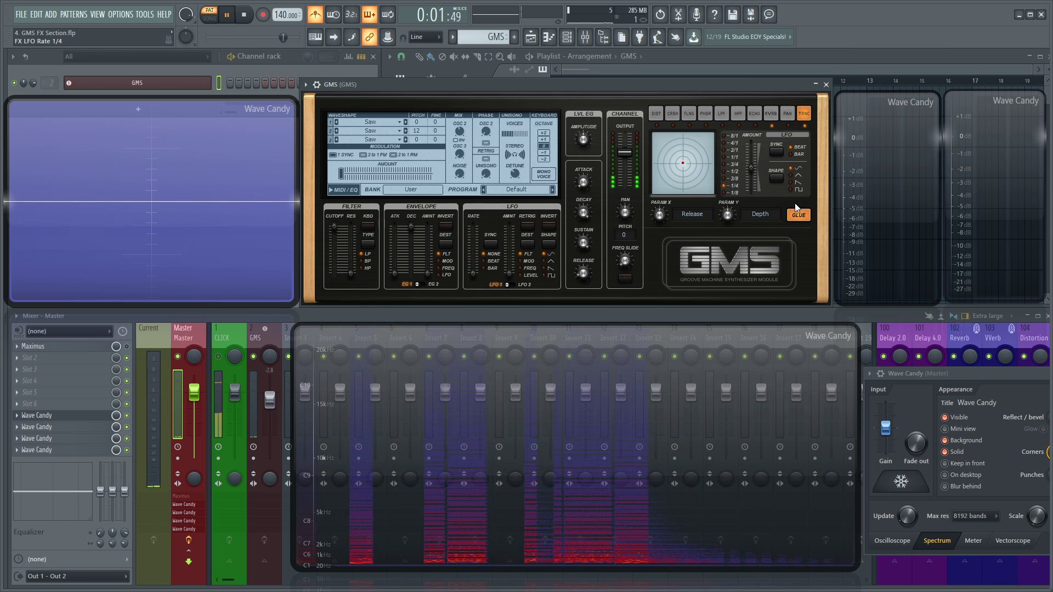
{"action": "left_click", "coordinate": [776, 151]}
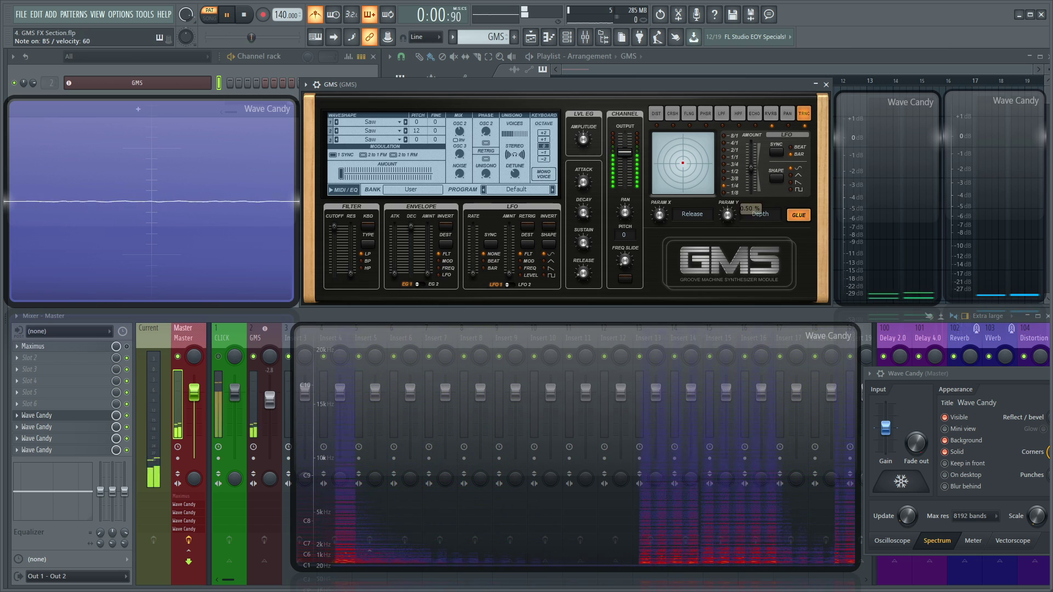
{"action": "left_click_drag", "start_coordinate": [754, 166], "coordinate": [751, 144]}
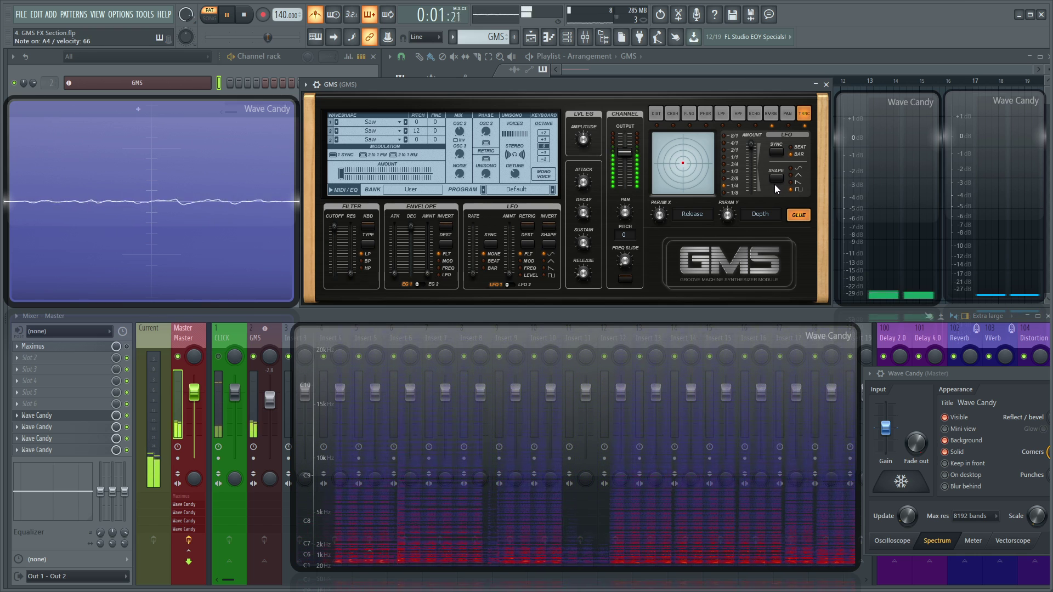
Layer in the Echo effect, try LFO rates 3/8 and 2/1 with the amount at 0.46, turn Glue off, and stop playback
{"action": "left_click", "coordinate": [754, 114]}
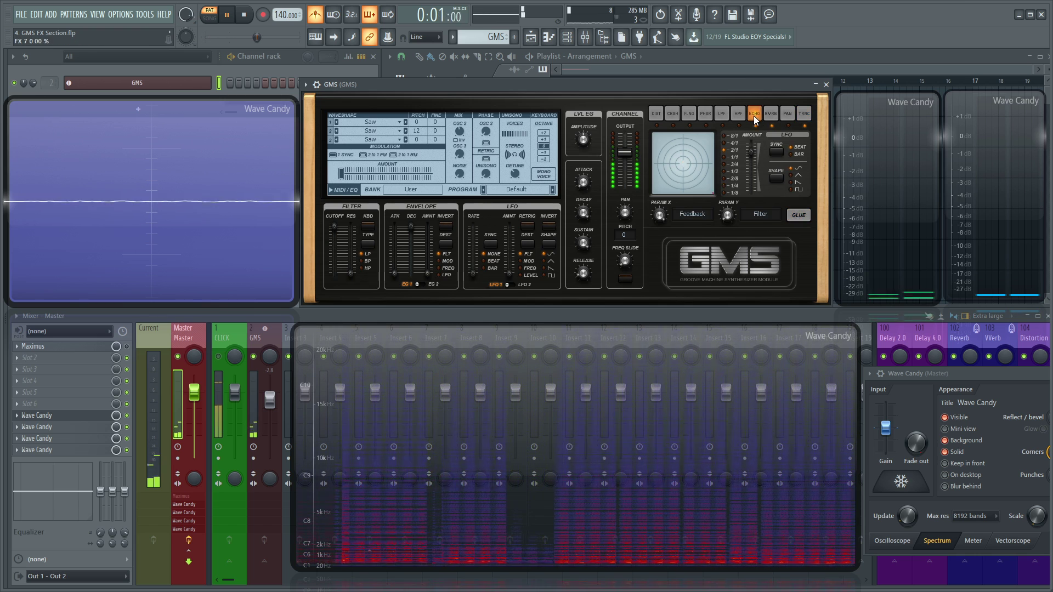
{"action": "left_click", "coordinate": [801, 214]}
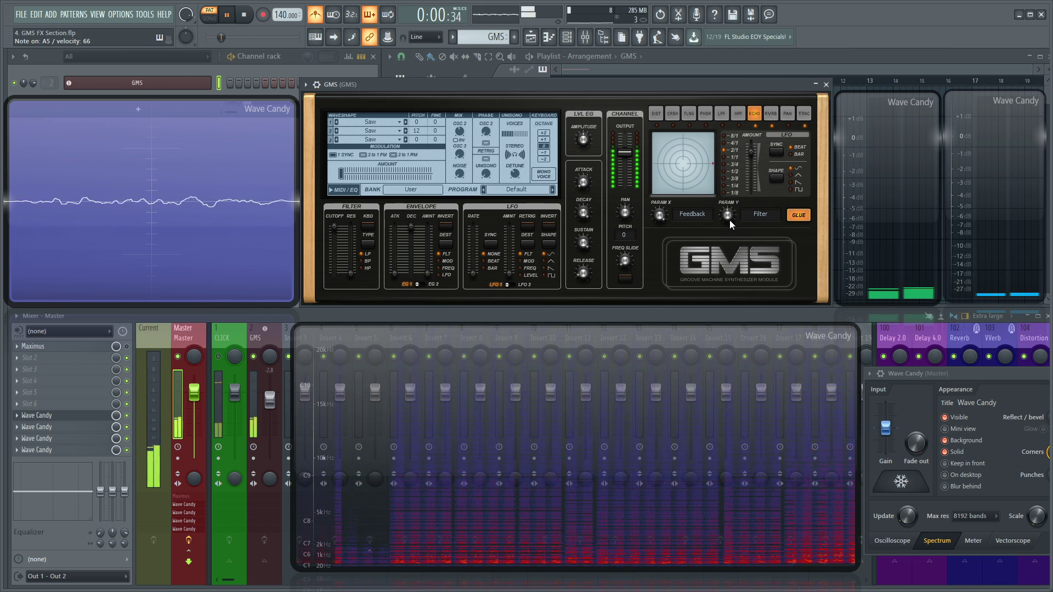
{"action": "left_click", "coordinate": [724, 185]}
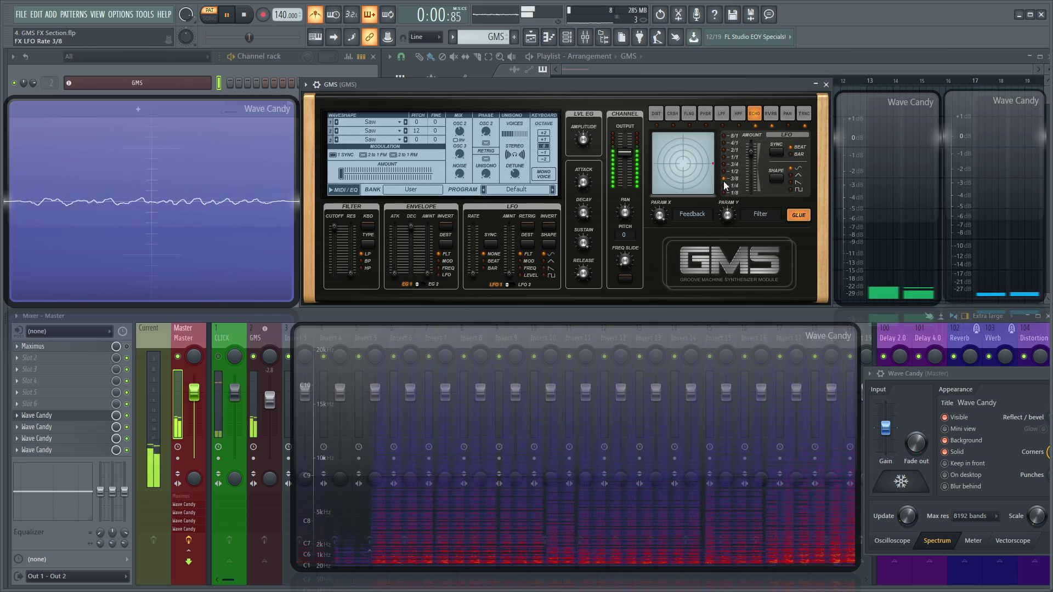
{"action": "left_click", "coordinate": [723, 149]}
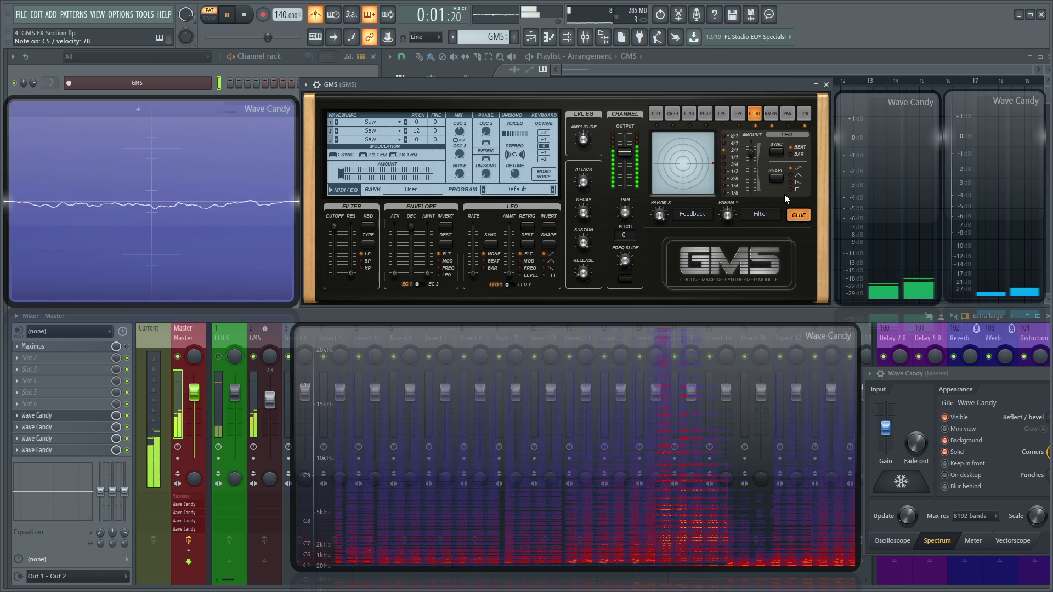
{"action": "left_click_drag", "start_coordinate": [753, 149], "coordinate": [753, 166]}
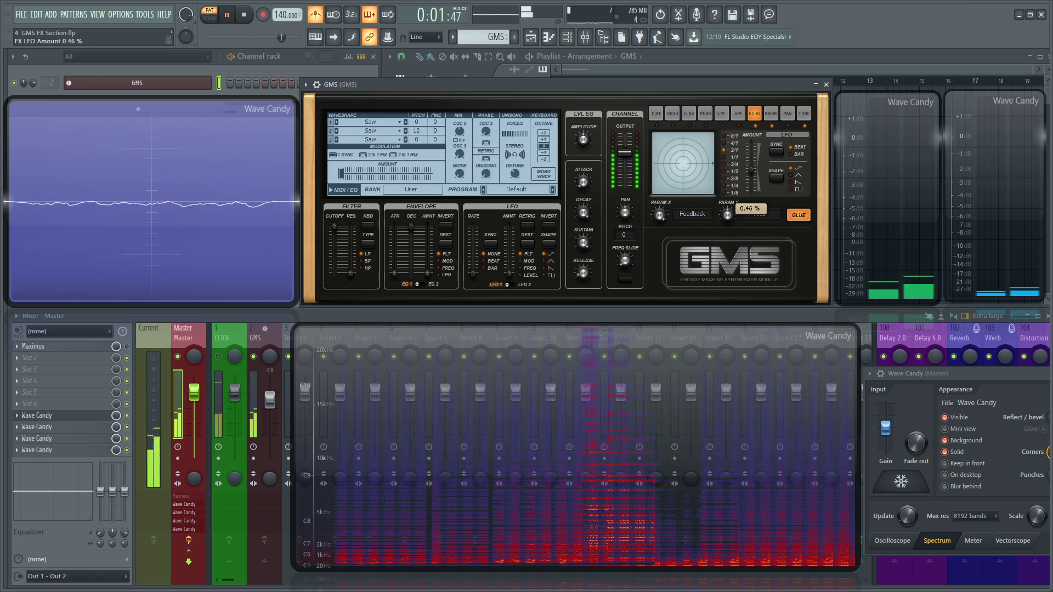
{"action": "left_click", "coordinate": [799, 215]}
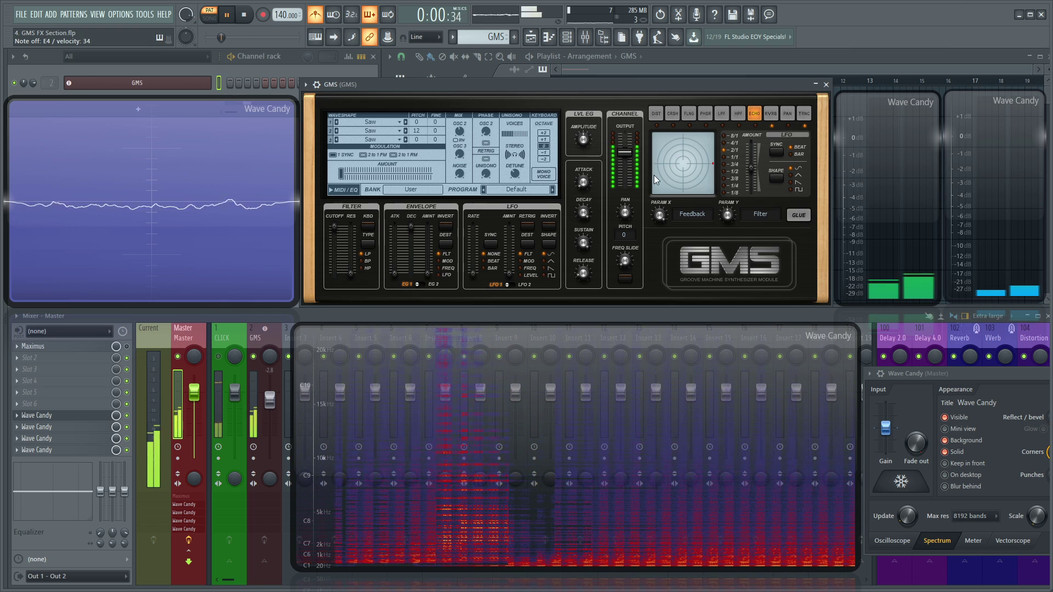
{"action": "key", "text": "space"}
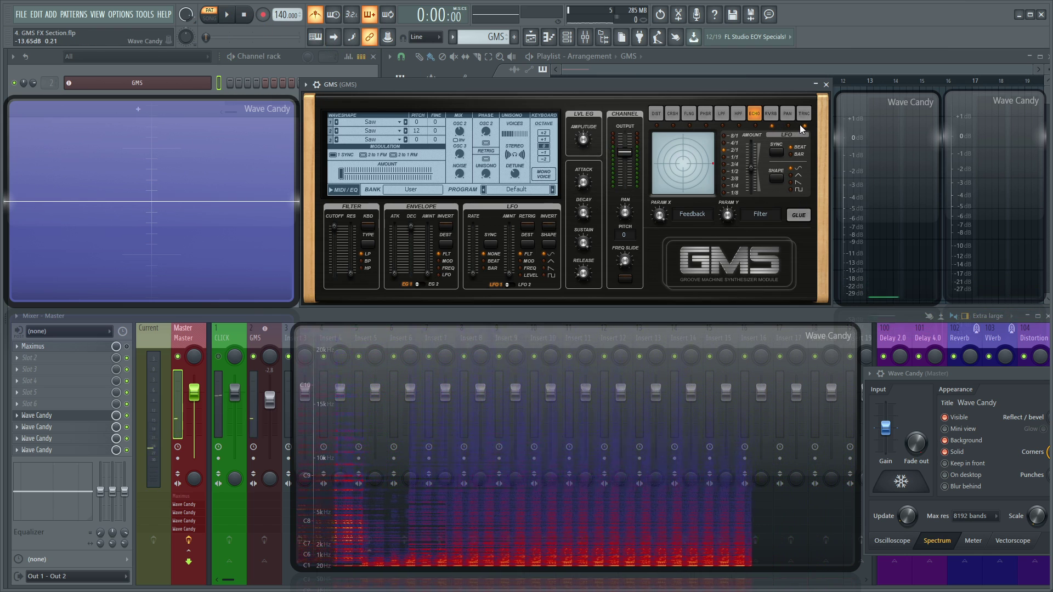
Turn off Glue for the Reverb and Trance effects
{"action": "left_click", "coordinate": [772, 114]}
{"action": "left_click", "coordinate": [806, 215]}
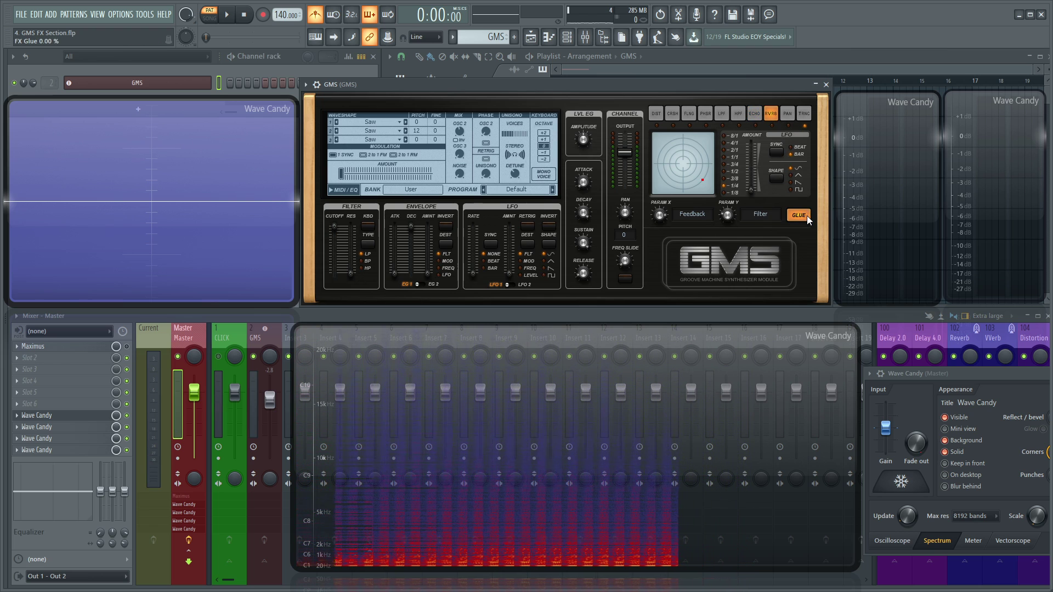
{"action": "left_click", "coordinate": [800, 117]}
{"action": "left_click", "coordinate": [799, 210]}
{"action": "left_click", "coordinate": [796, 217]}
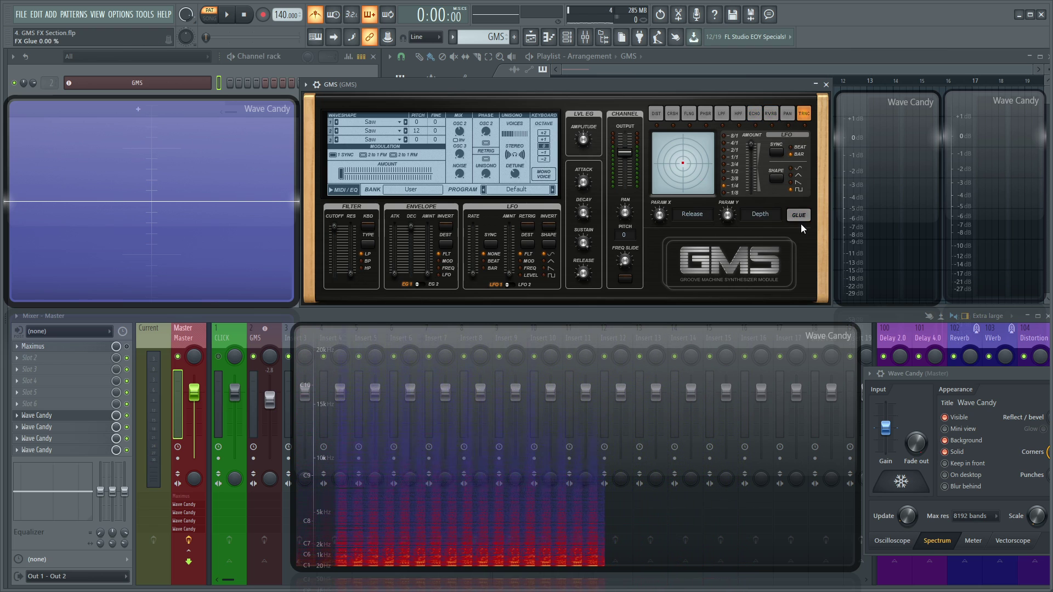
Look through the first oscillator's waveform choices and try the oscillator section's noise mix at 0.25%
{"action": "left_click", "coordinate": [373, 120]}
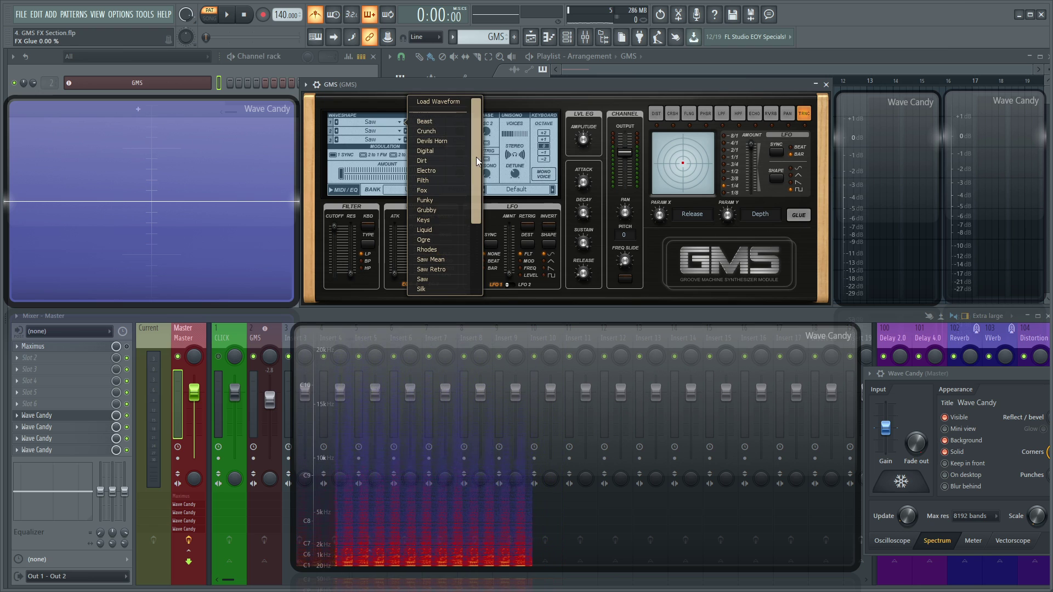
{"action": "left_click_drag", "start_coordinate": [476, 157], "coordinate": [498, 329]}
{"action": "left_click_drag", "start_coordinate": [478, 258], "coordinate": [465, 201]}
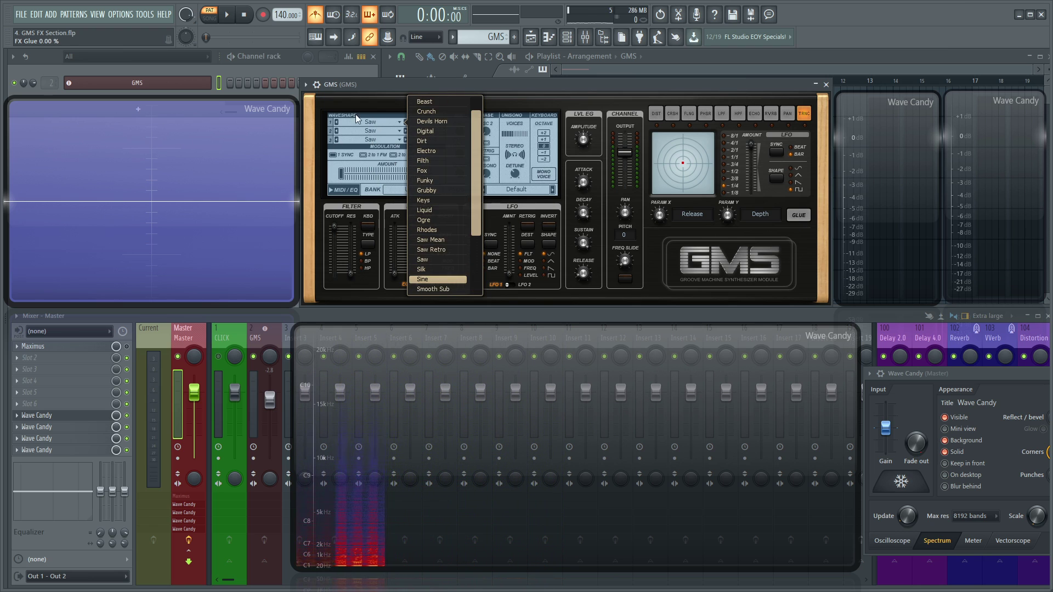
{"action": "left_click", "coordinate": [528, 152]}
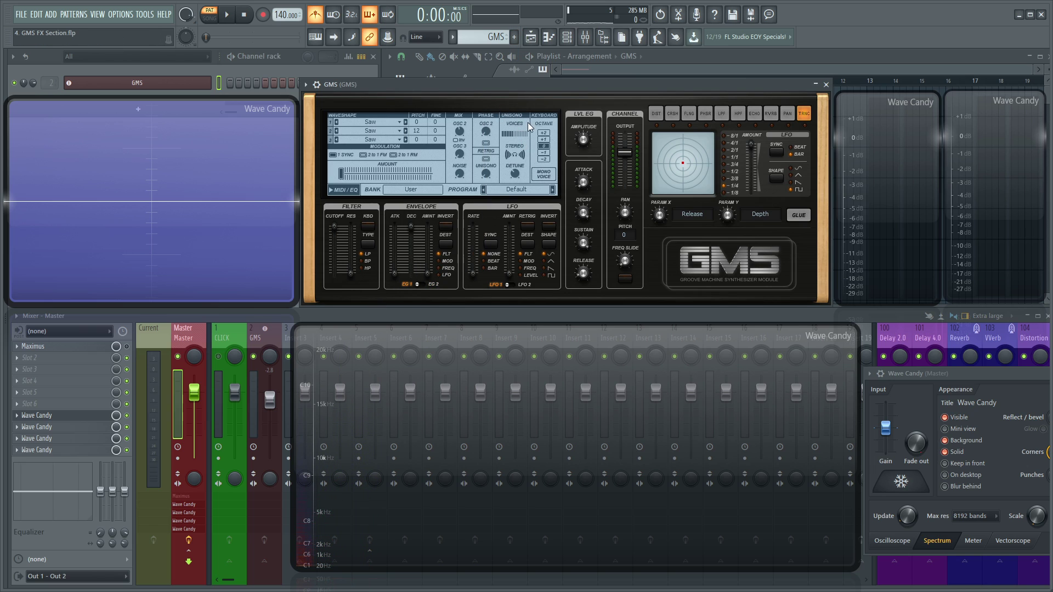
{"action": "left_click_drag", "start_coordinate": [523, 129], "coordinate": [511, 166]}
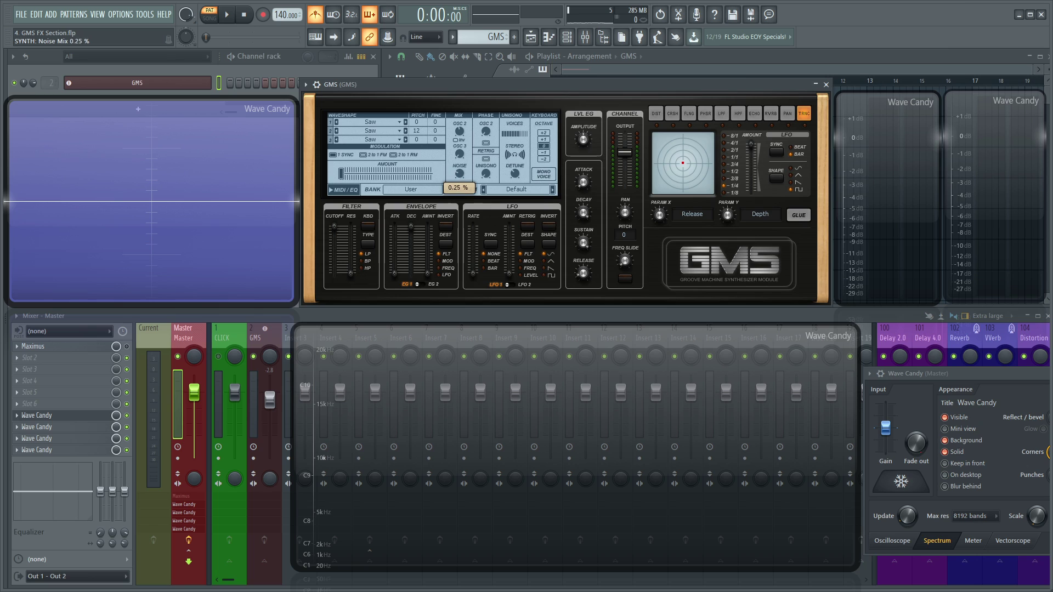
{"action": "left_click_drag", "start_coordinate": [460, 173], "coordinate": [505, 220]}
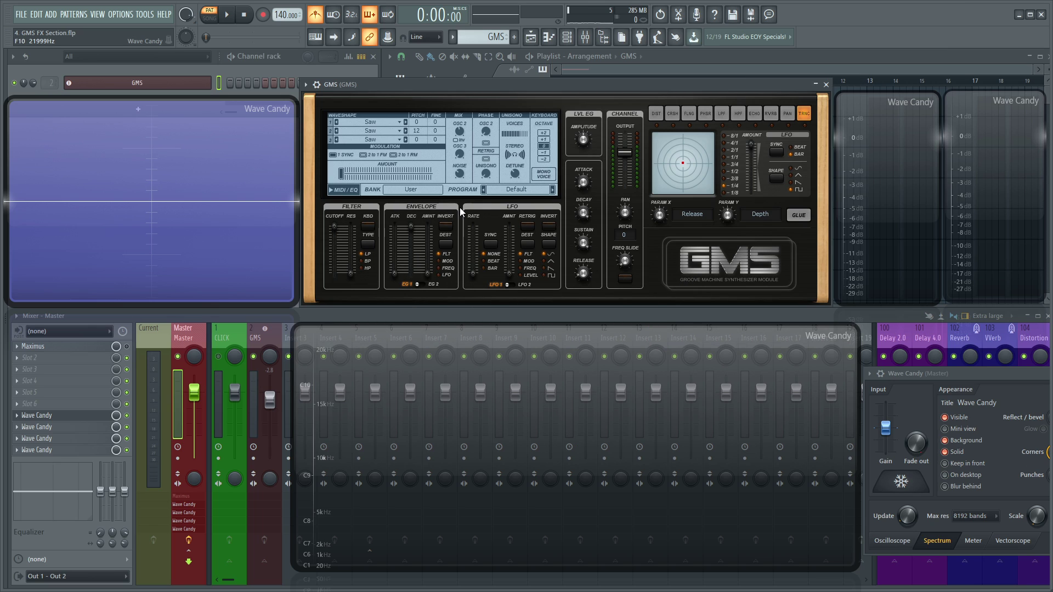
Open the presets library and browse the Basses, Leads & Synths, Special Effects and Pads & Textures banks
{"action": "left_click", "coordinate": [415, 192]}
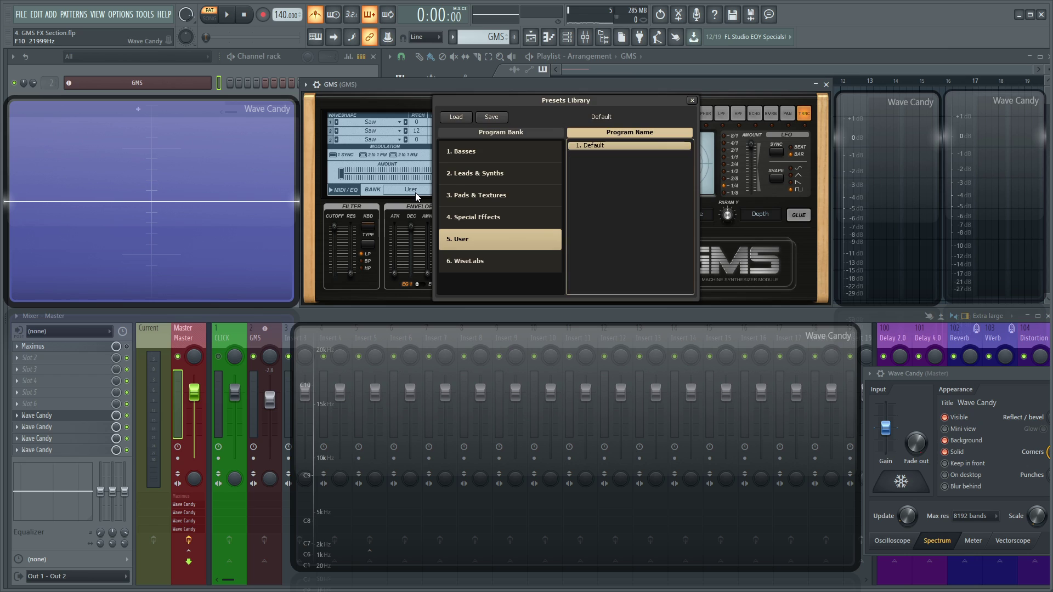
{"action": "left_click", "coordinate": [475, 156]}
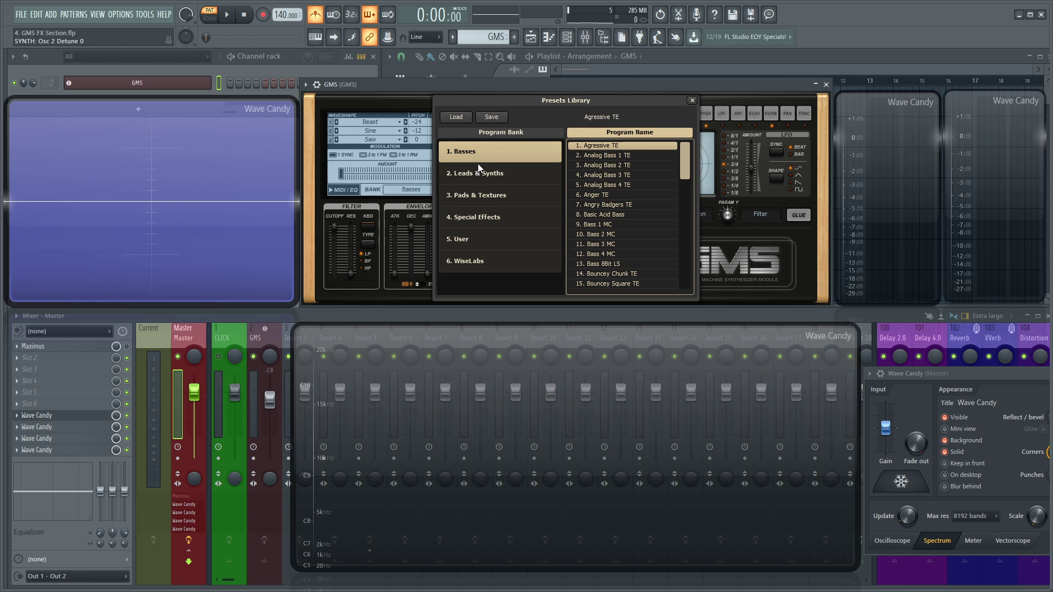
{"action": "left_click", "coordinate": [488, 175]}
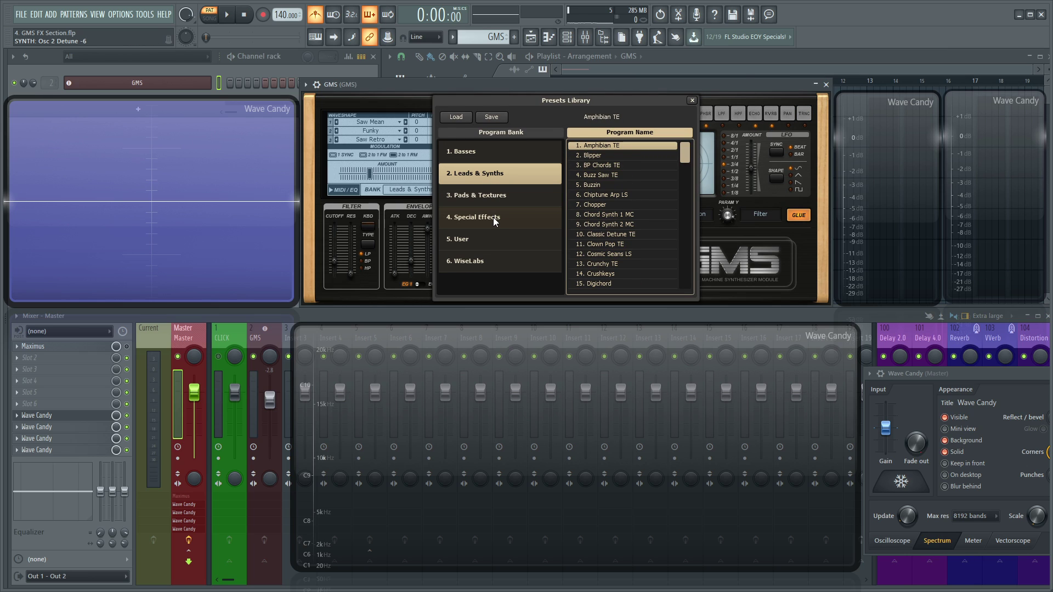
{"action": "left_click", "coordinate": [493, 217]}
{"action": "left_click", "coordinate": [491, 200]}
Load the Clown Pop TE preset from the Leads & Synths bank and close the presets library
{"action": "left_click", "coordinate": [492, 174]}
{"action": "scroll", "coordinate": [628, 235], "scroll_direction": "down", "scroll_amount": 1}
{"action": "left_click", "coordinate": [617, 235]}
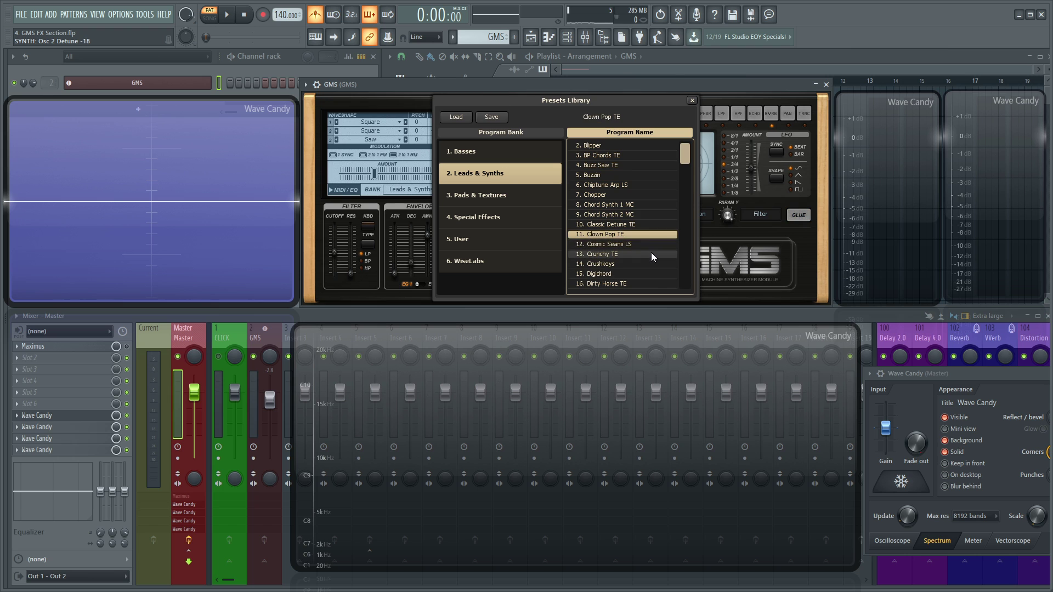
{"action": "left_click", "coordinate": [692, 100]}
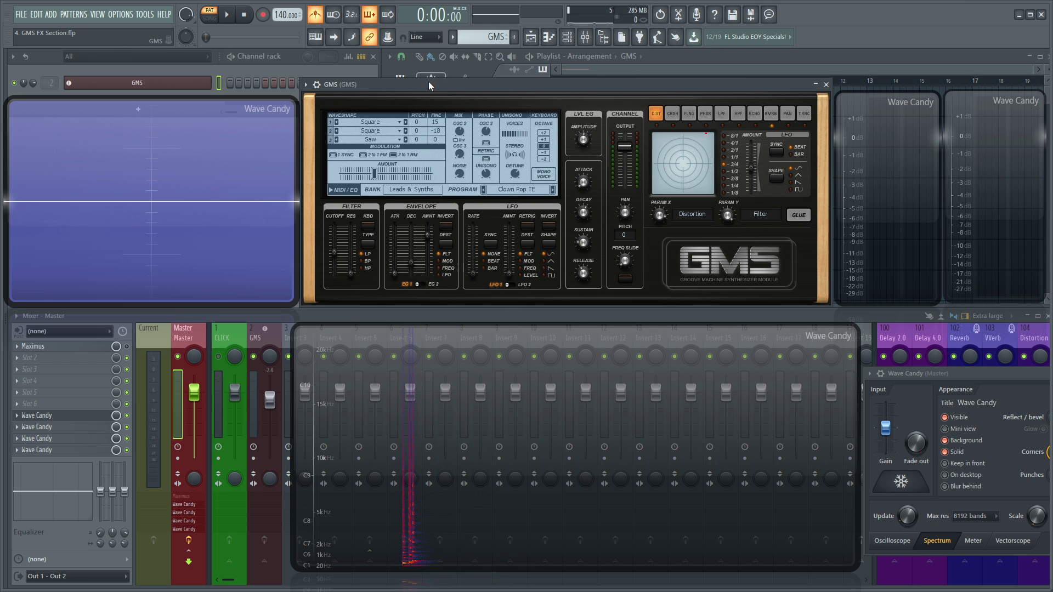
{"action": "mouse_move", "coordinate": [429, 81]}
{"action": "left_mouse_down"}
{"action": "mouse_move", "coordinate": [418, 84]}
{"action": "mouse_move", "coordinate": [427, 81]}
{"action": "left_mouse_up"}
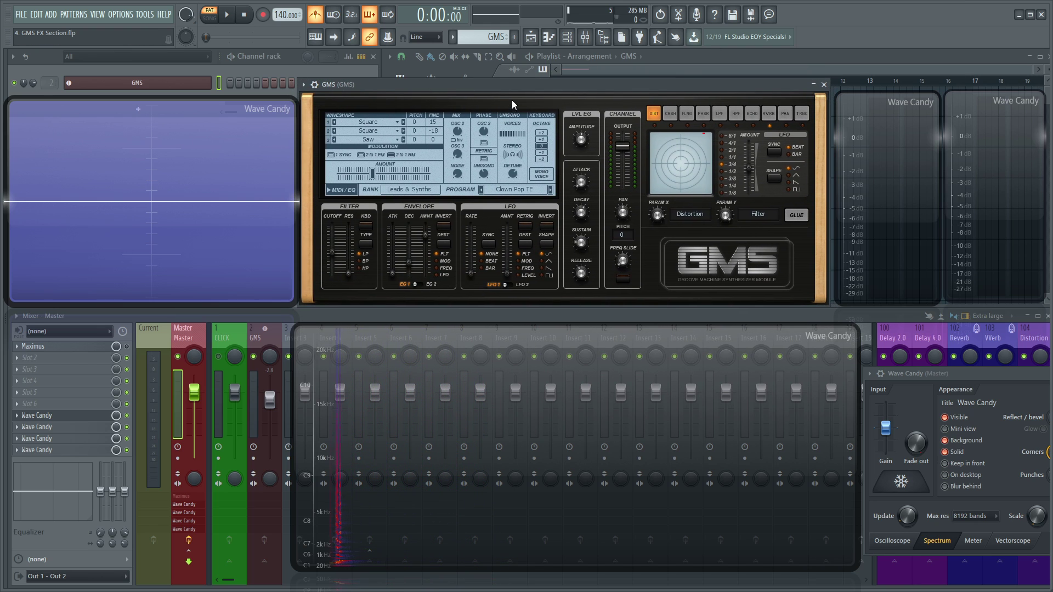
{"action": "left_click_drag", "start_coordinate": [511, 87], "coordinate": [525, 78]}
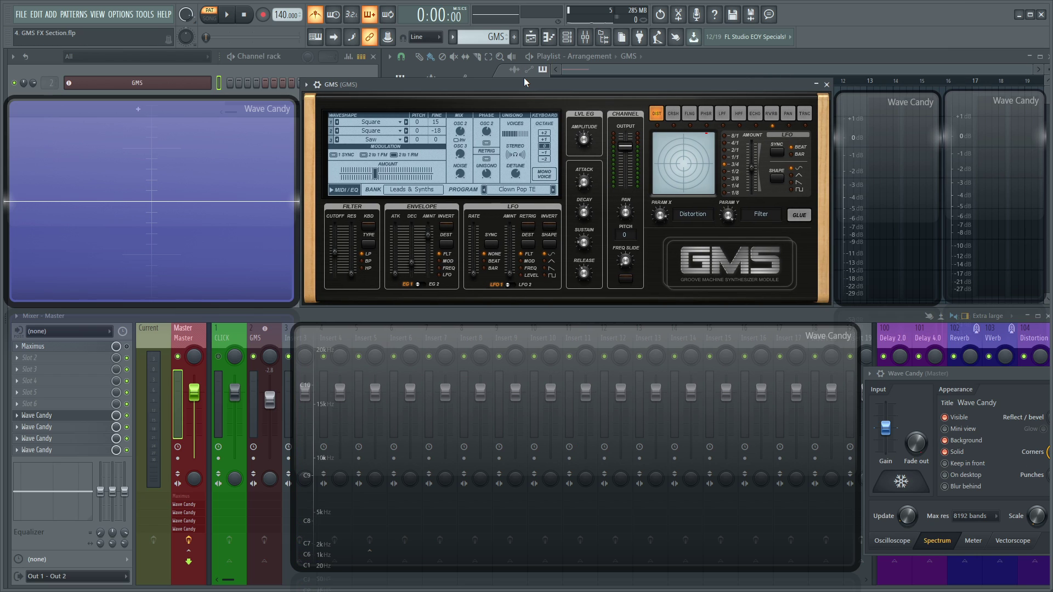